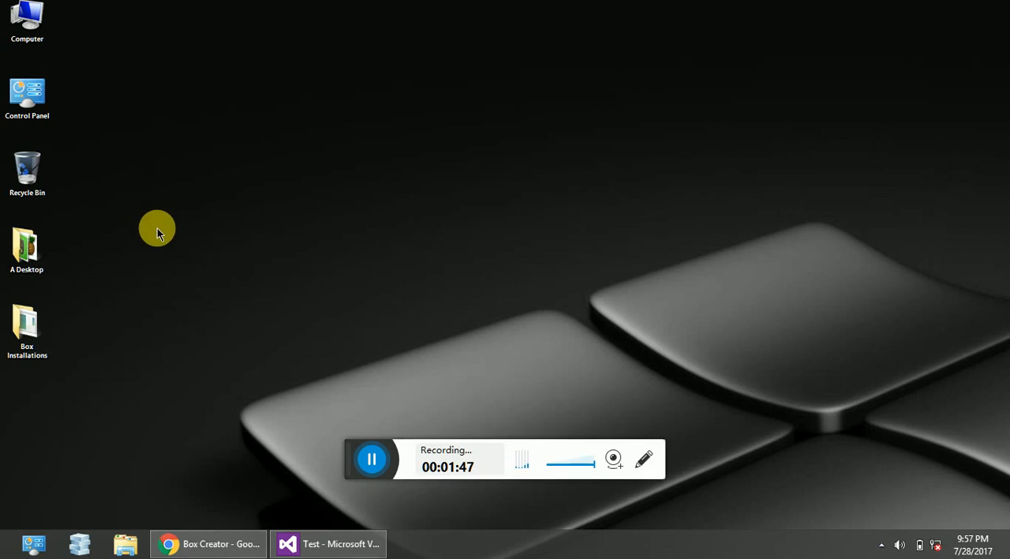
Switch to Chrome to view the Box Creator.zip download page on MediaFire, then move the window to uncover the desktop icons.
mouse_move(193, 549)
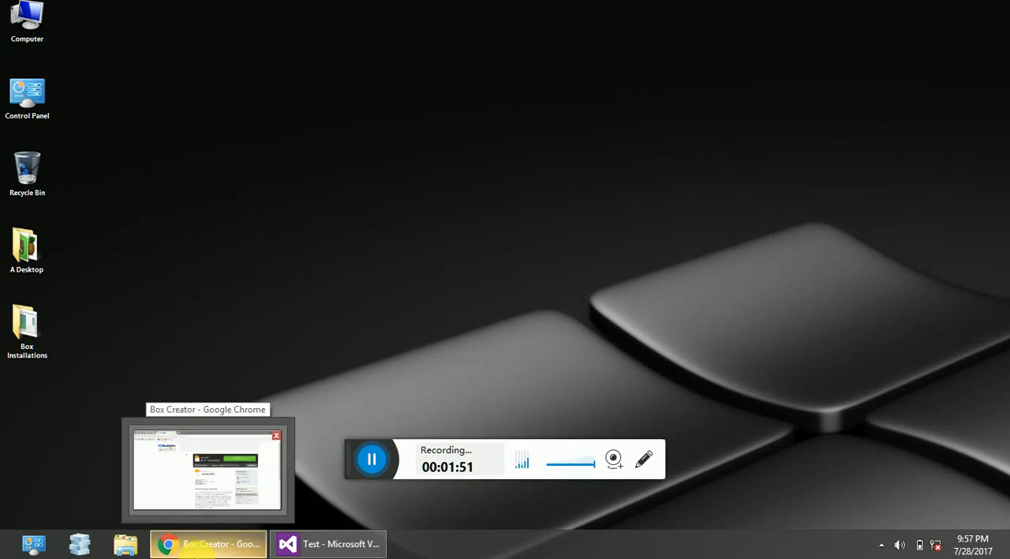
left_click(196, 550)
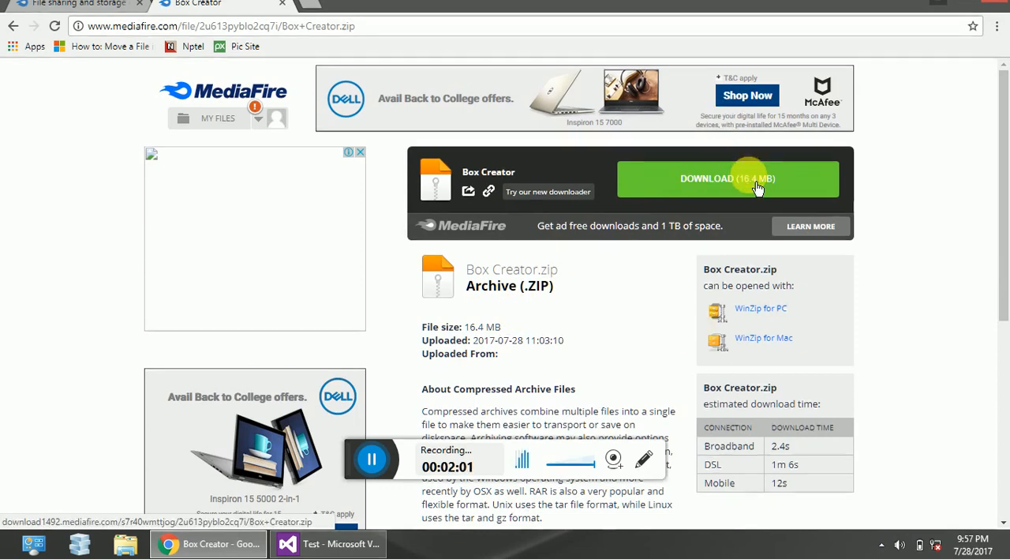
left_click_drag(742, 6, 745, 55)
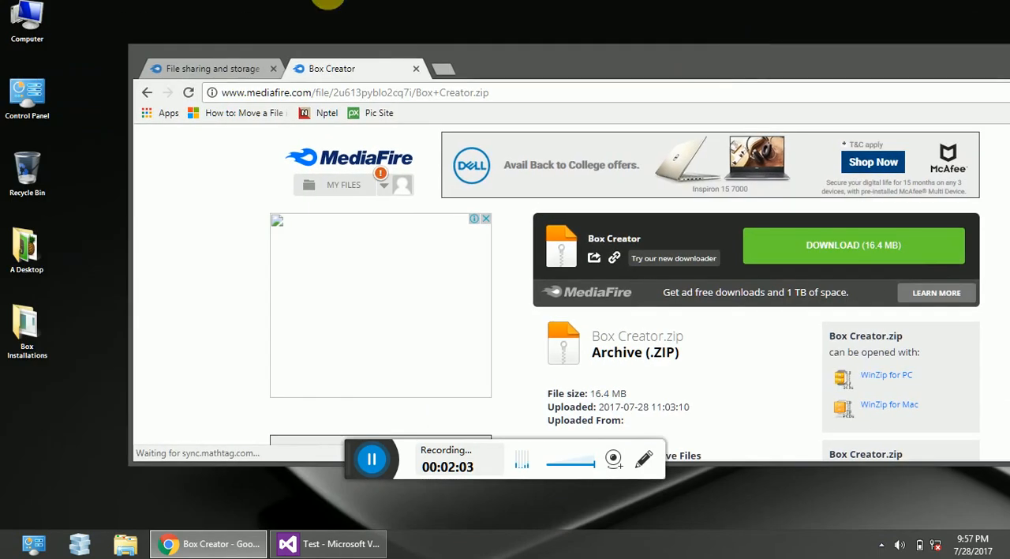
Open the Box Creator ZIP archive from the A Desktop folder and enter the Box Creator folder inside it.
left_click(24, 269)
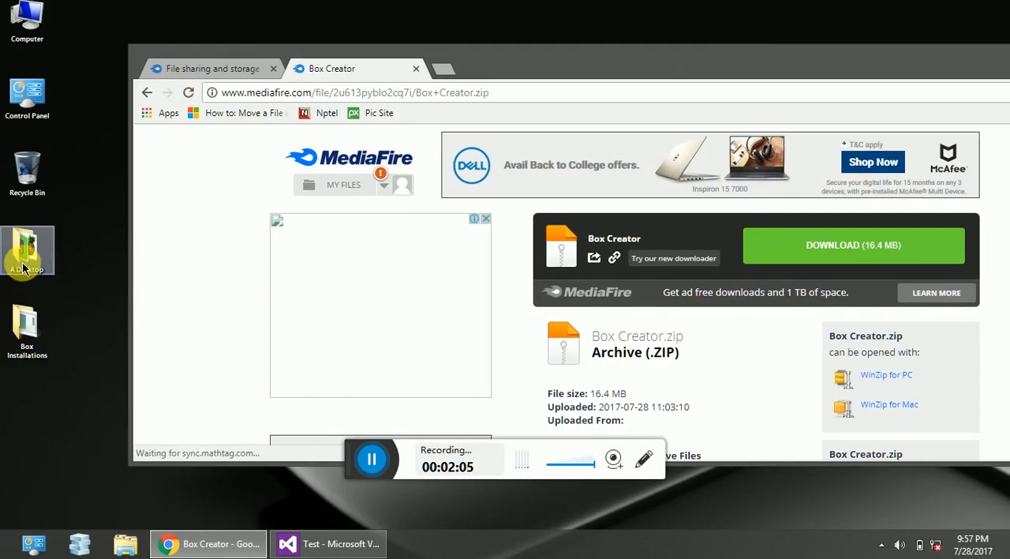
left_click(25, 230)
double_click(25, 233)
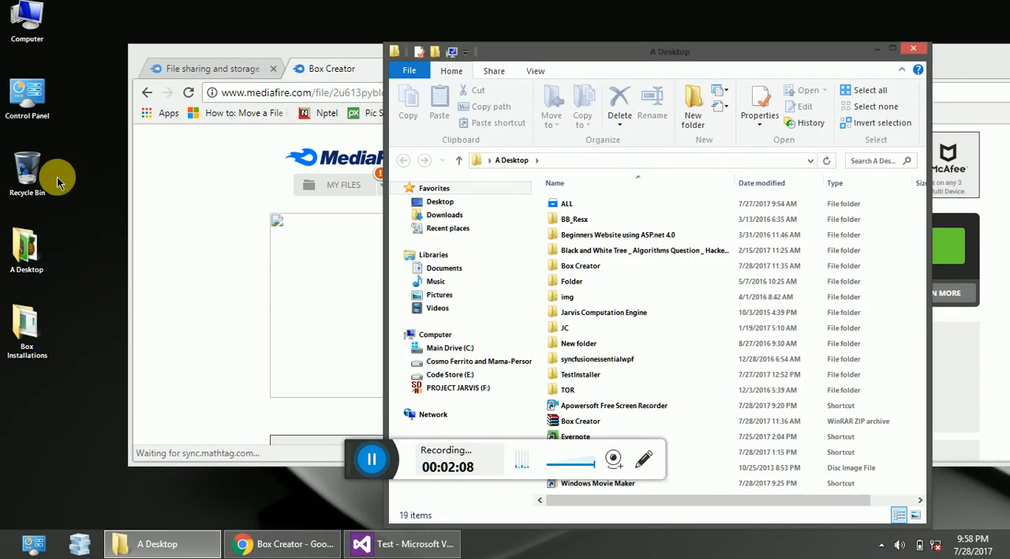
double_click(722, 425)
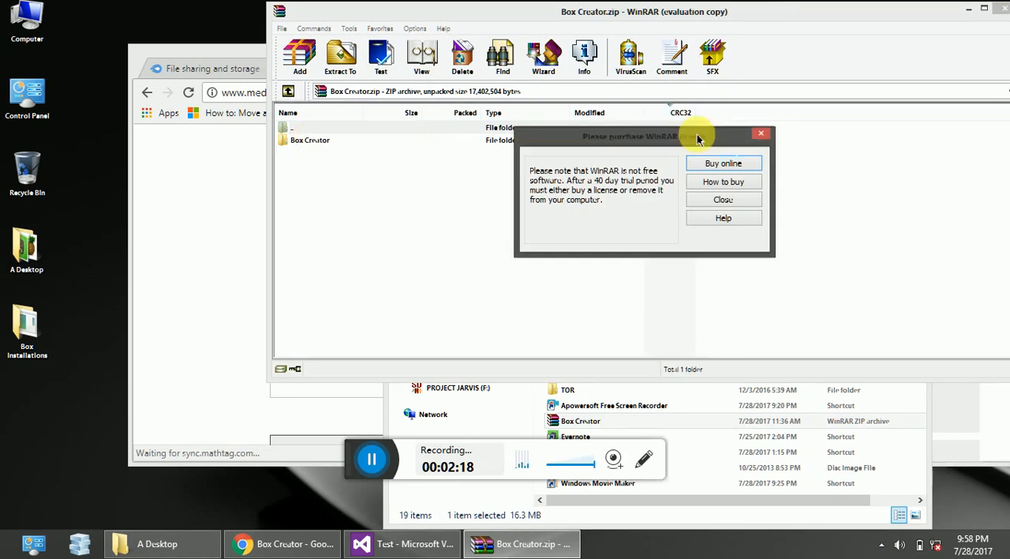
left_click(761, 134)
left_click(563, 140)
double_click(562, 140)
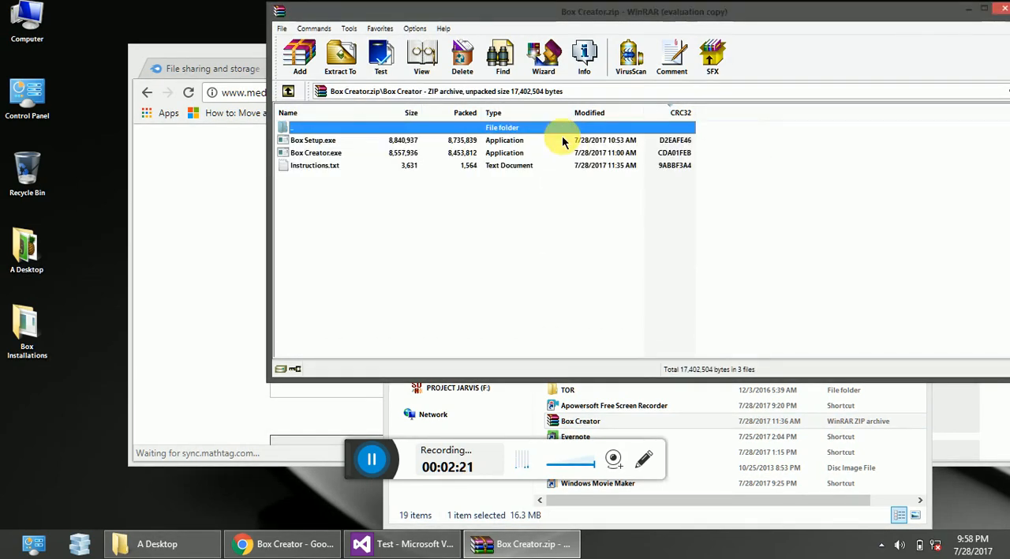
Open Instructions.txt from the archive, look through the setup and usage notes, and close it.
left_click(313, 152)
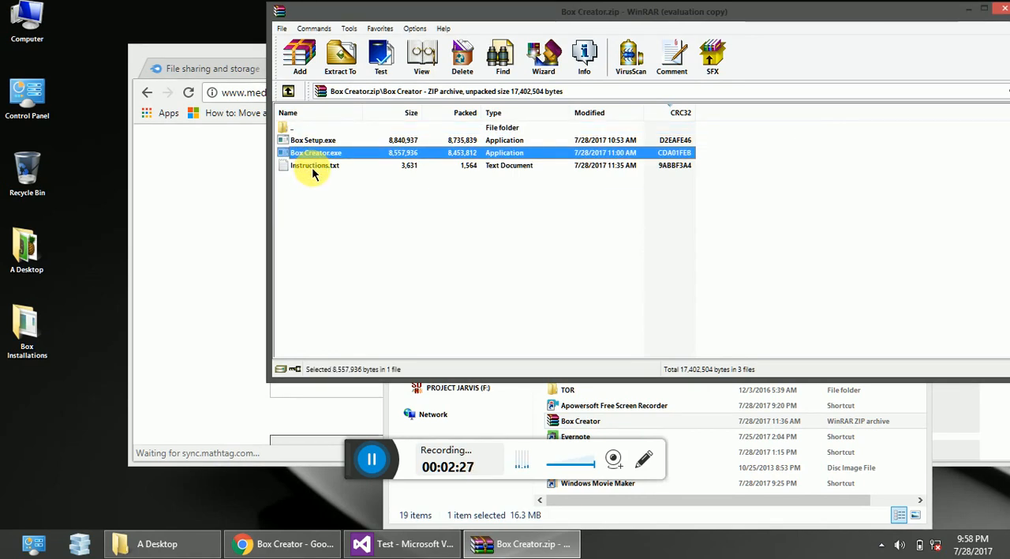
double_click(314, 166)
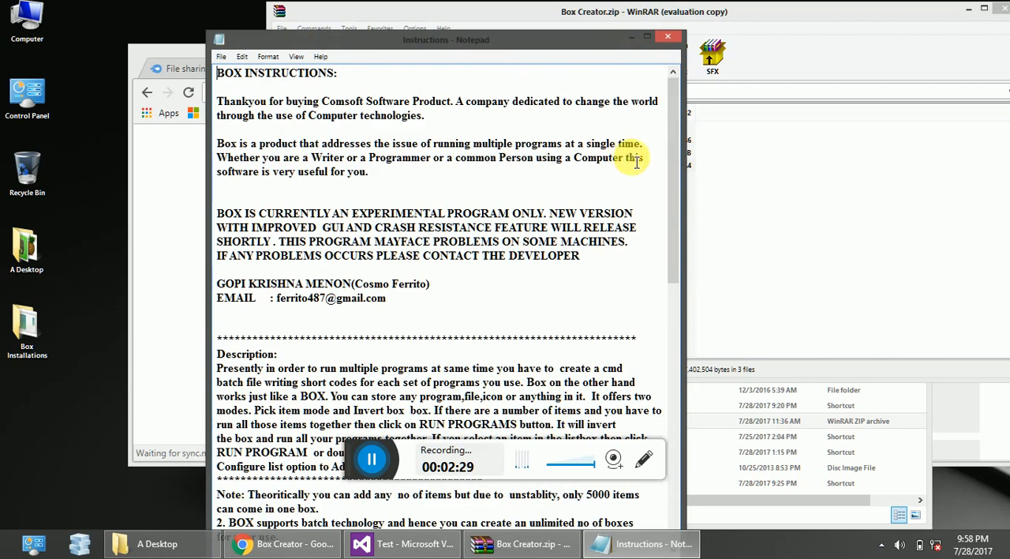
left_click_drag(669, 183, 669, 389)
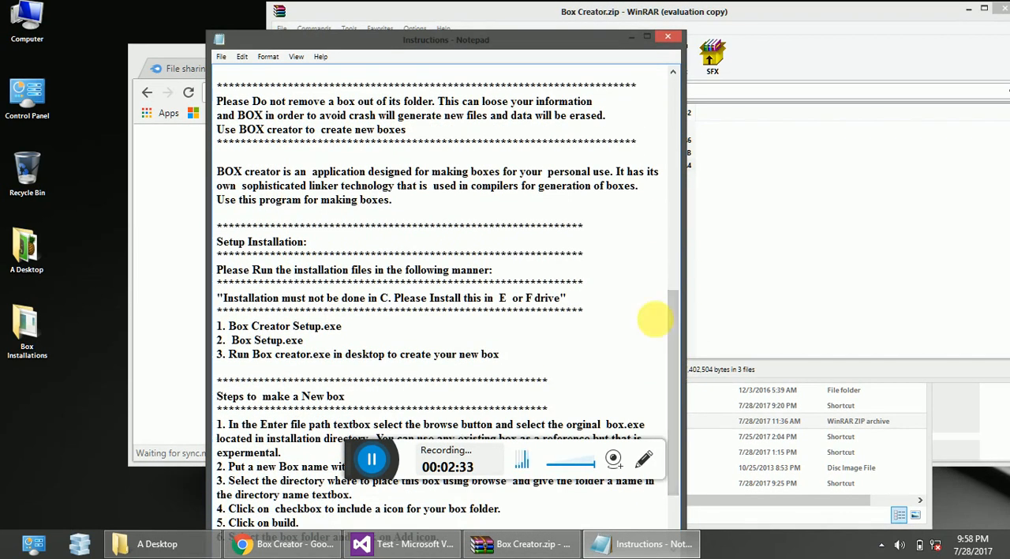
left_click_drag(676, 313, 645, 194)
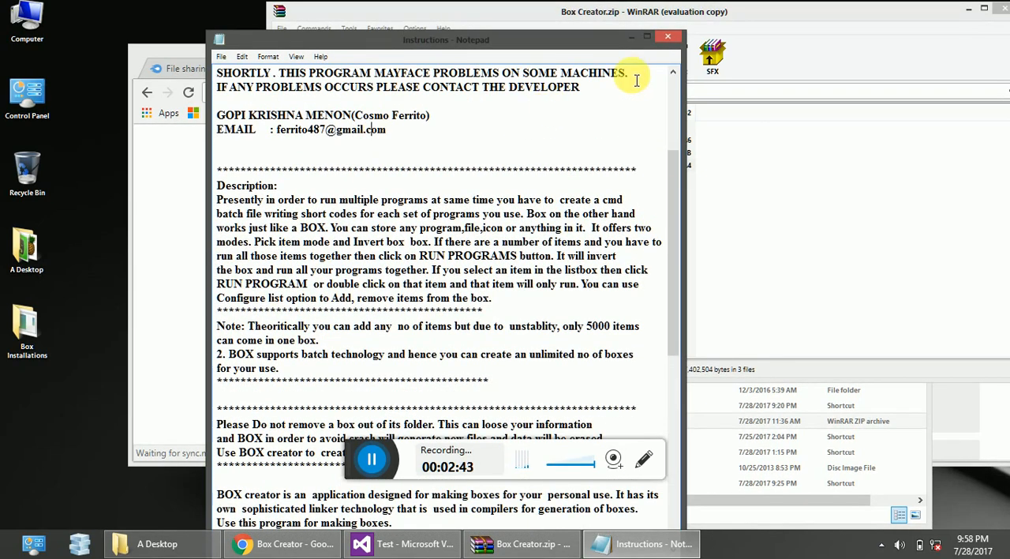
left_click(661, 38)
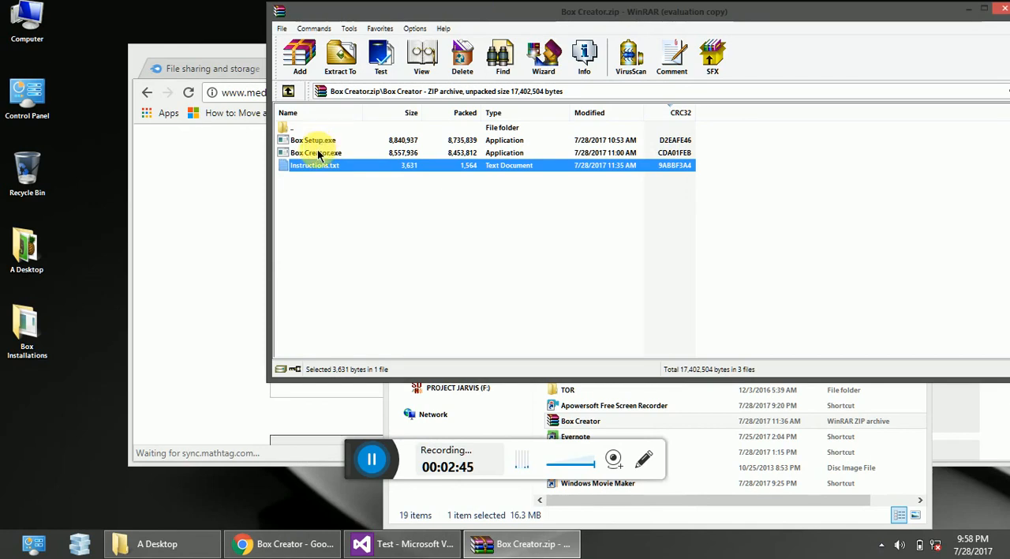
Run Box Creator.exe from the archive and minimize the browser, WinRAR and A Desktop windows around the installer.
double_click(323, 154)
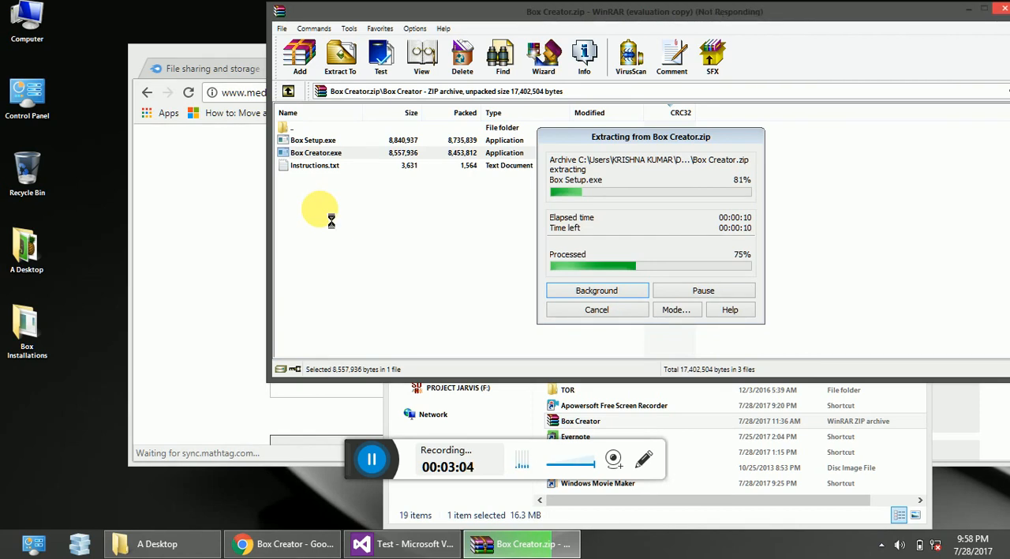
right_click(140, 57)
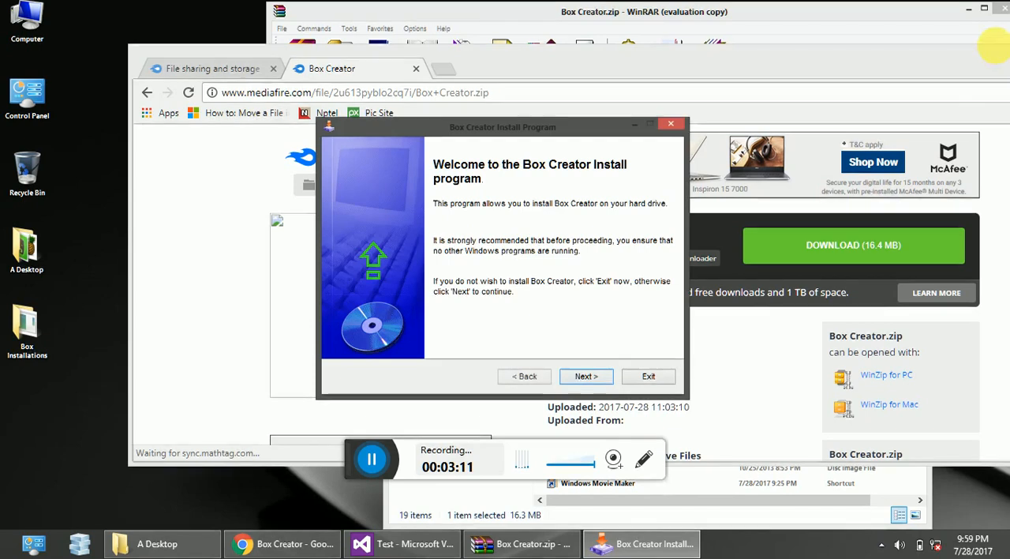
left_click(980, 63)
left_click_drag(980, 60, 789, 66)
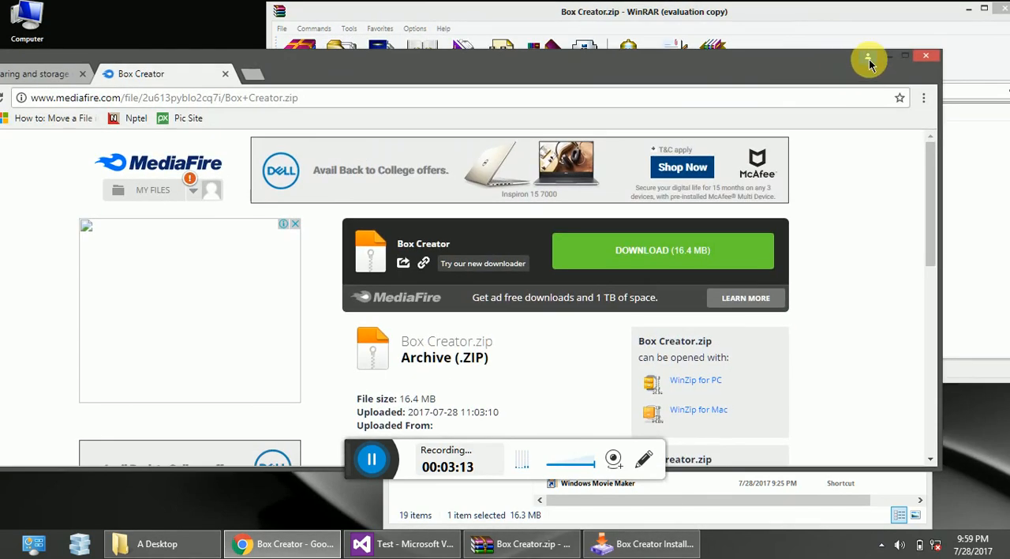
left_click(895, 62)
left_click(969, 9)
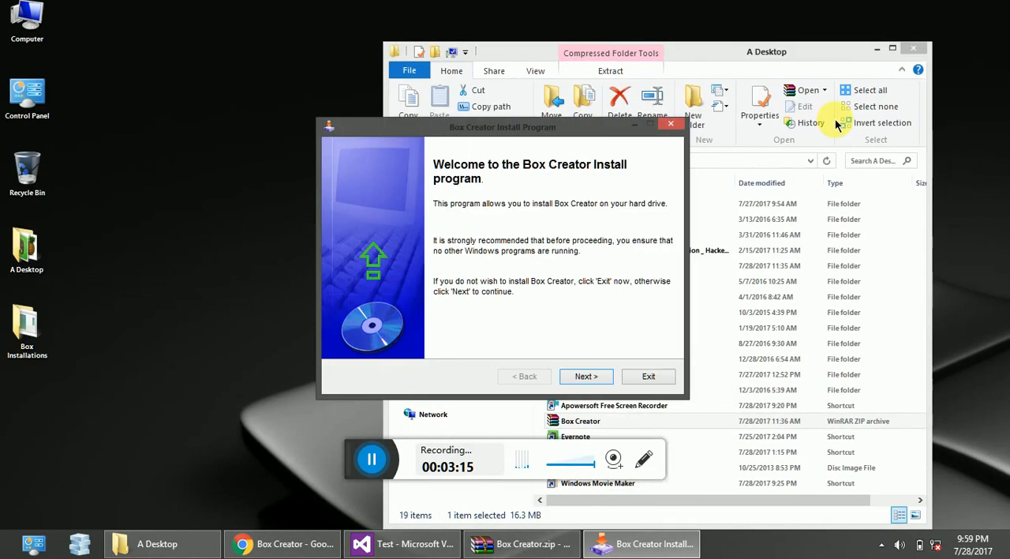
left_click(874, 50)
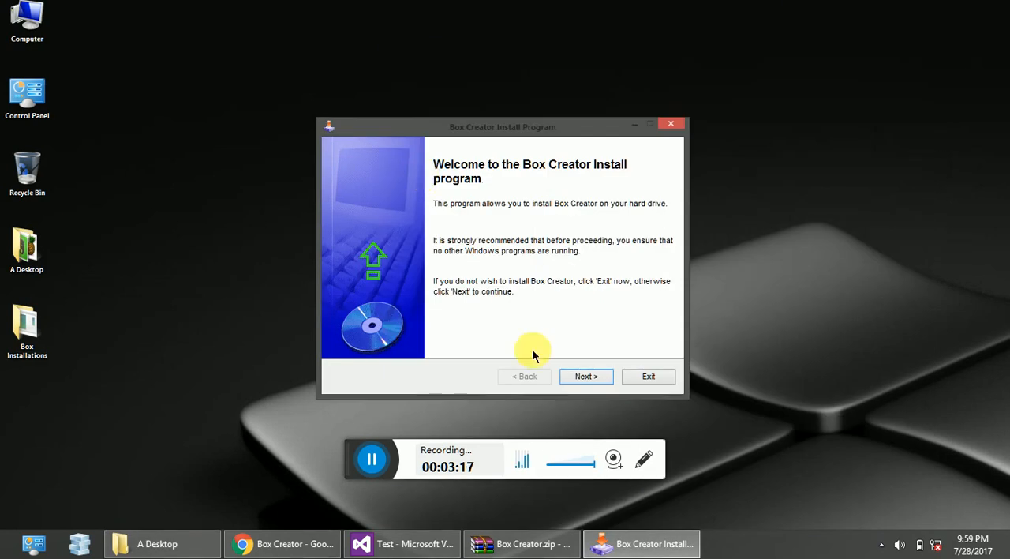
Advance the Box Creator installer to the directory page and choose the Code Store (E:) drive as the install location.
left_click(569, 381)
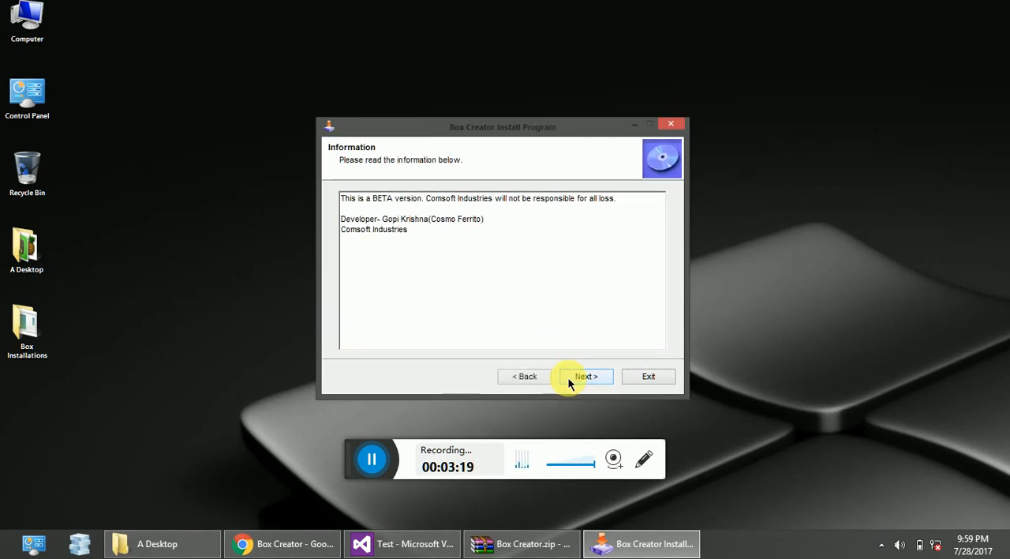
left_click(569, 380)
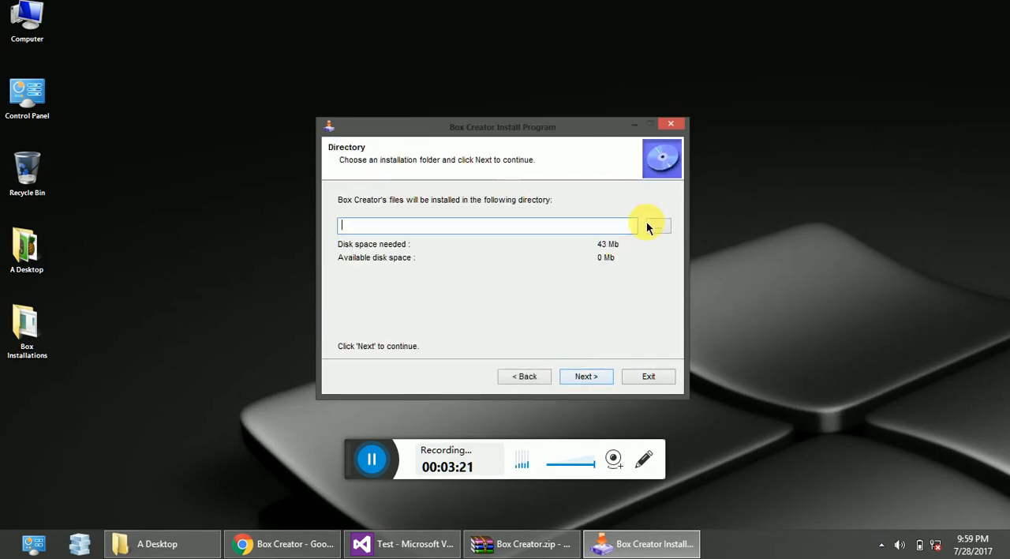
left_click(649, 225)
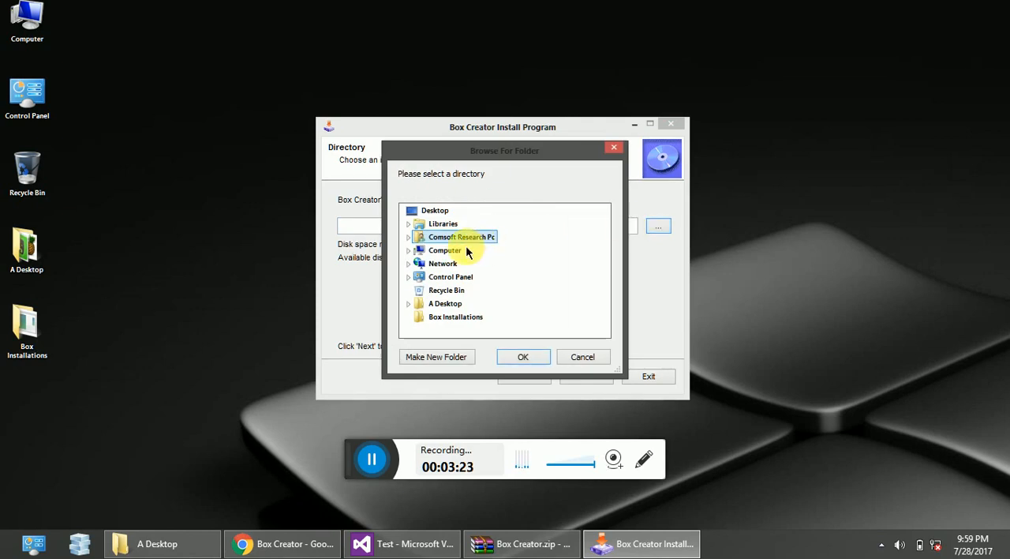
left_click(447, 250)
double_click(447, 250)
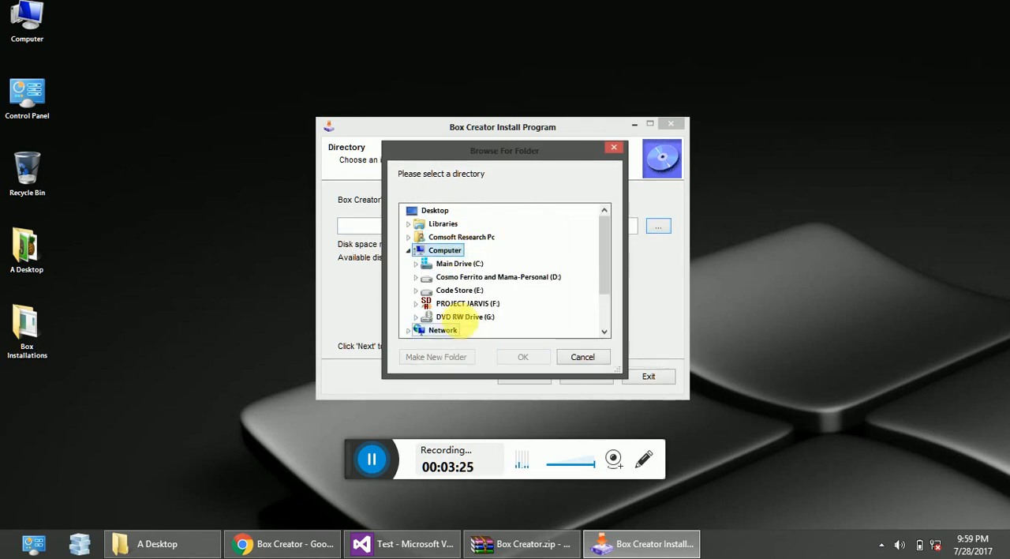
double_click(460, 289)
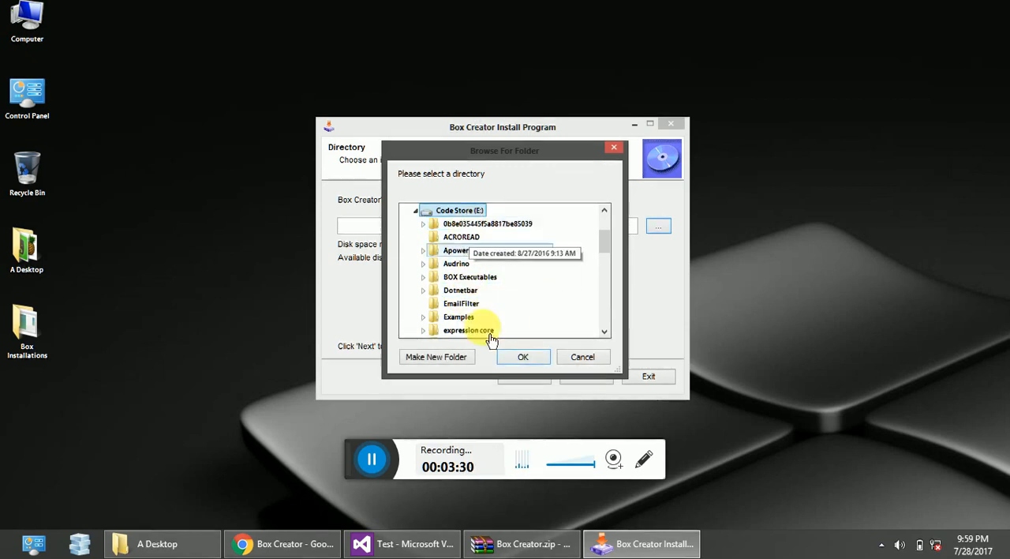
left_click(516, 358)
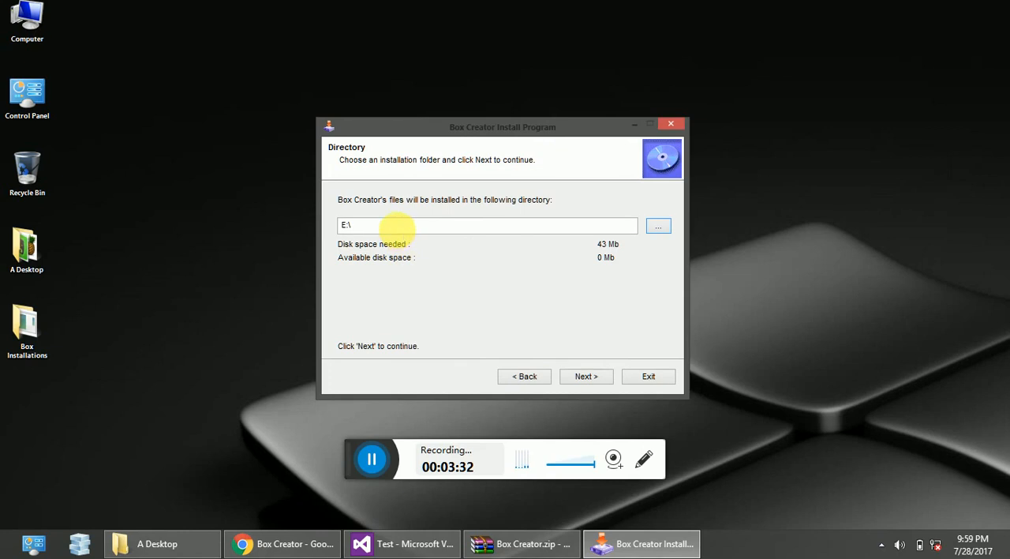
Set the installation directory to E:\Box Creator, agree to create the folder, and install Box Creator.
left_click(394, 229)
type("Bo")
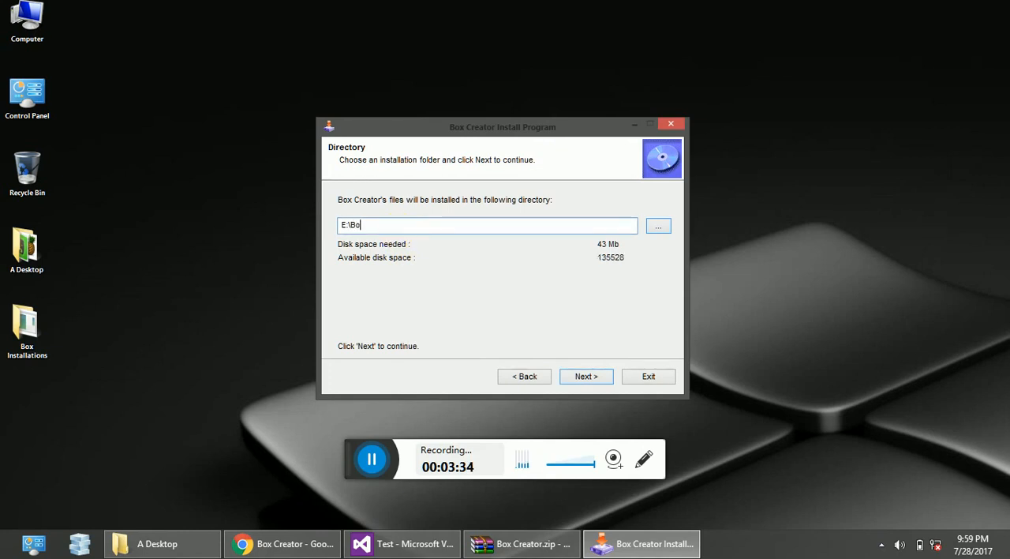
type("xCreator")
left_click(582, 376)
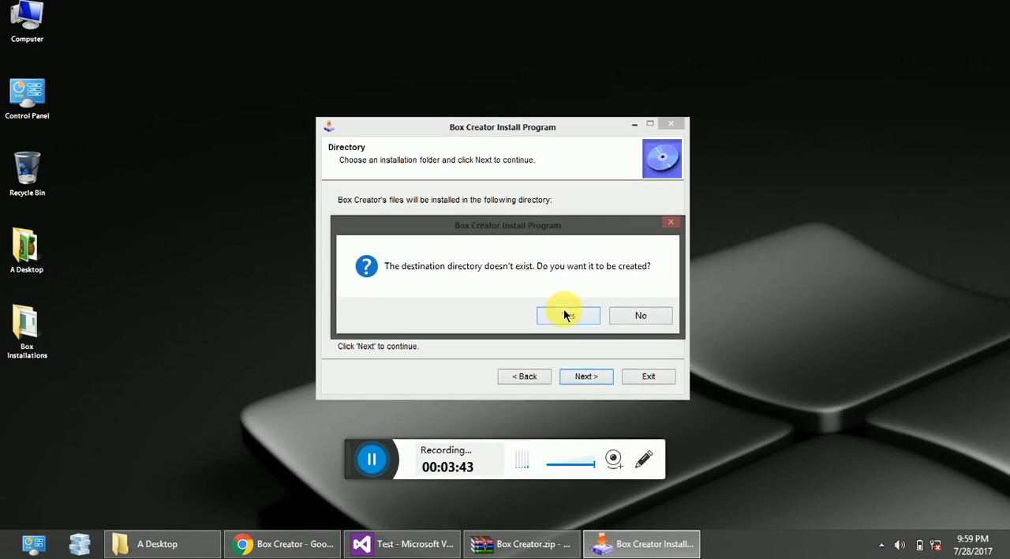
left_click(566, 315)
left_click(575, 377)
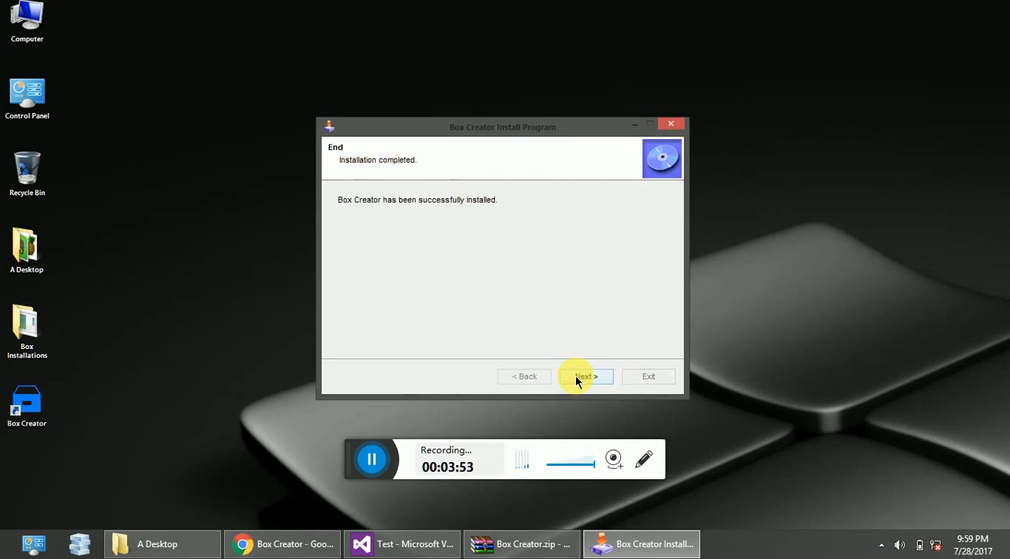
Launch the BOX installer from the Box Installations desktop folder and advance to its directory page.
double_click(27, 324)
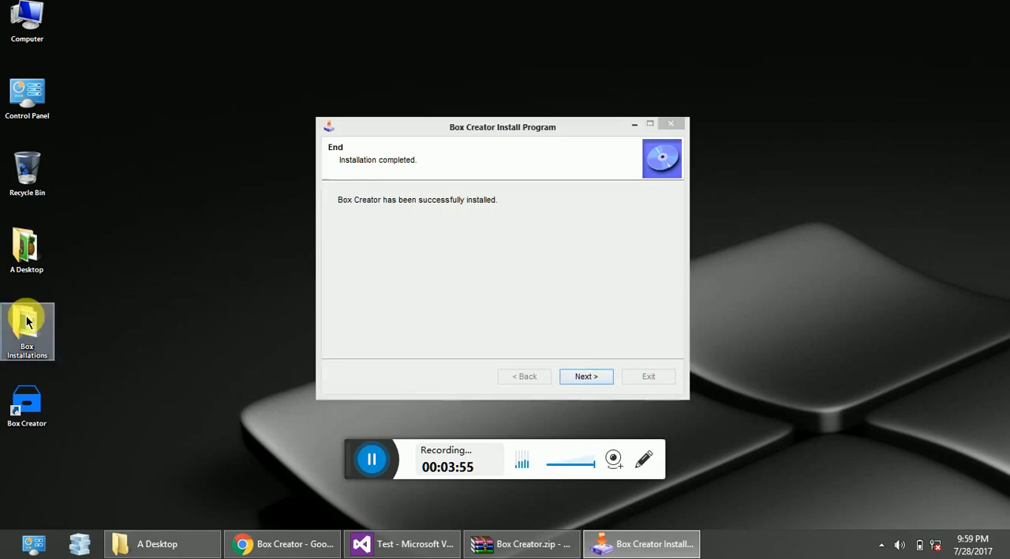
double_click(615, 160)
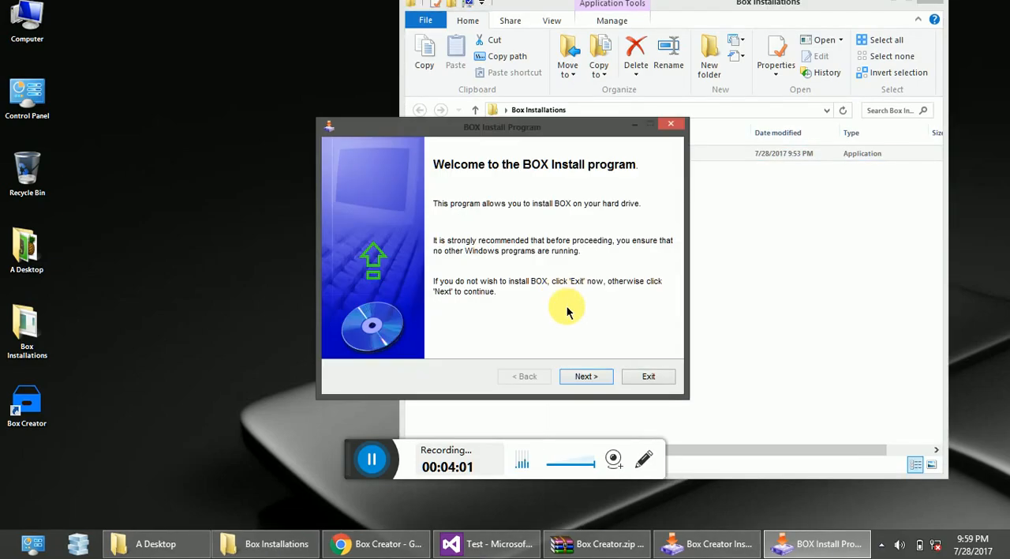
left_click(585, 378)
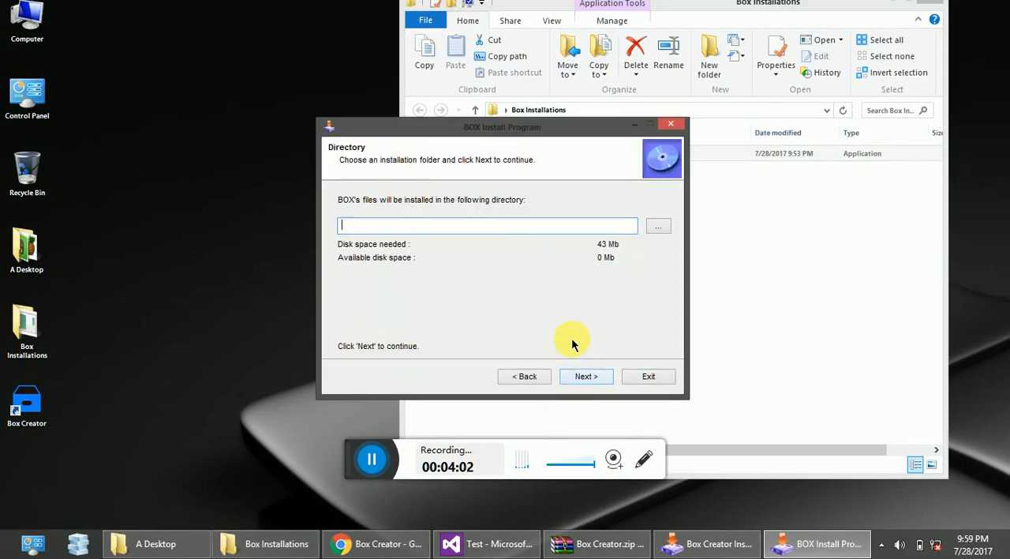
Choose the Code Store (E:) drive and set the BOX installation directory to E:\Box.
left_click(657, 228)
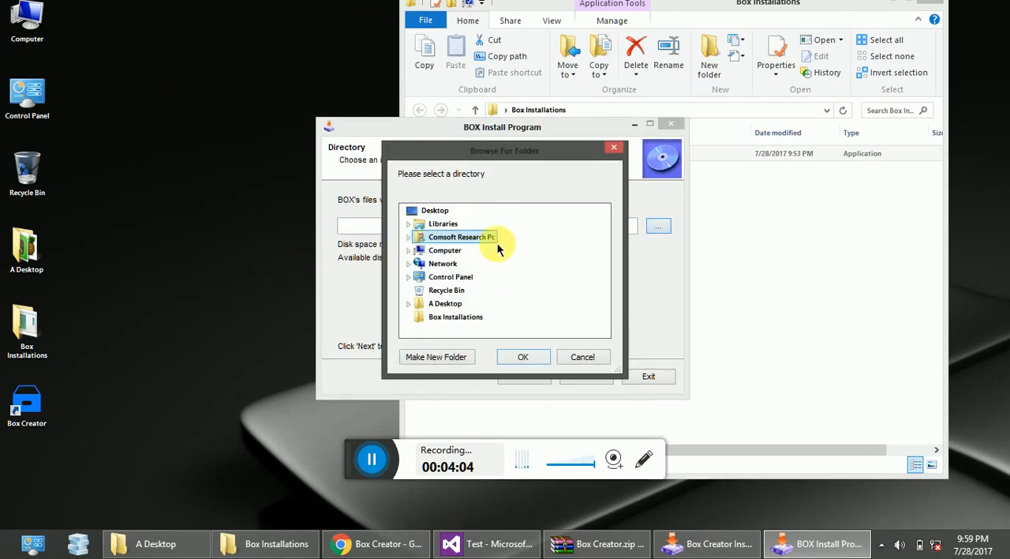
left_click(442, 251)
left_click(454, 289)
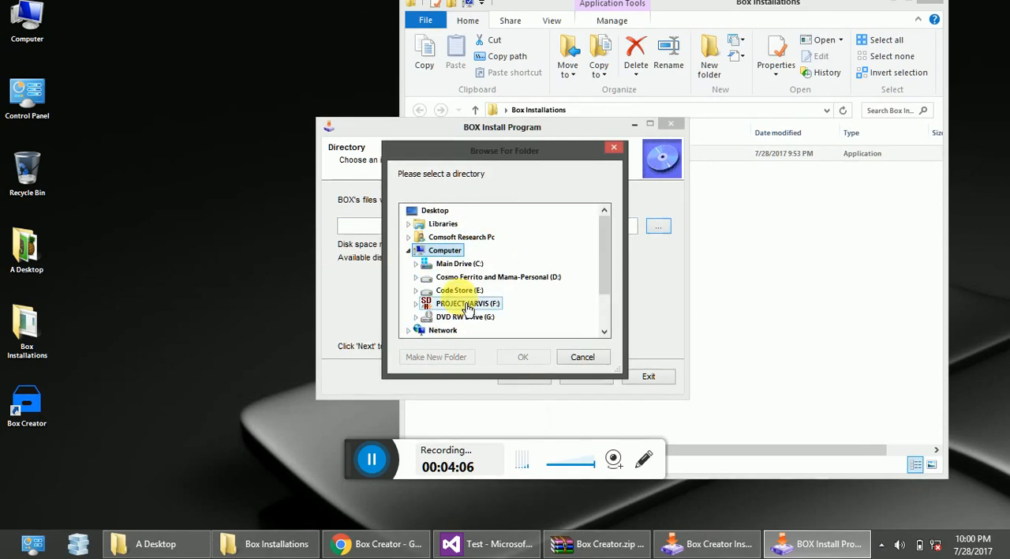
left_click(526, 358)
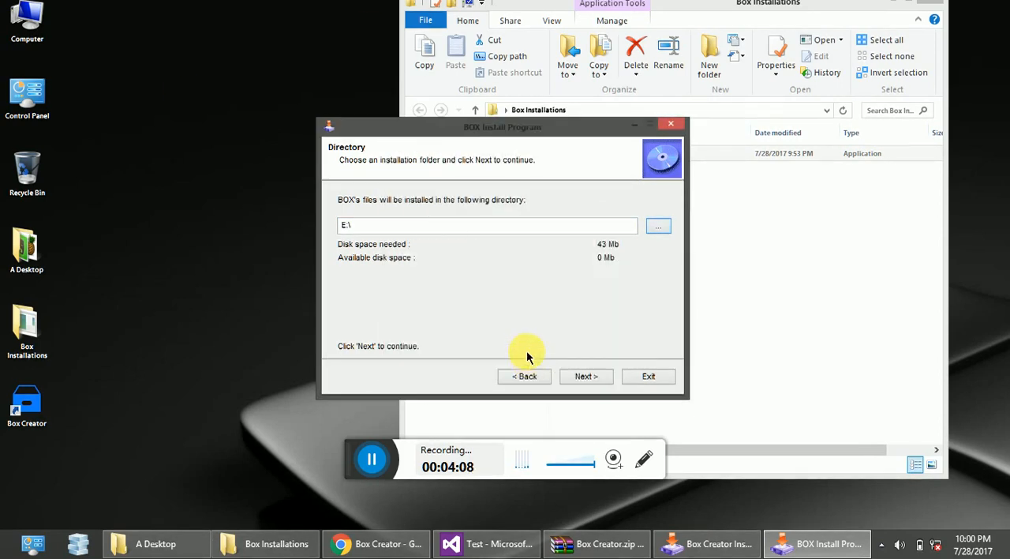
left_click(388, 232)
type("Box")
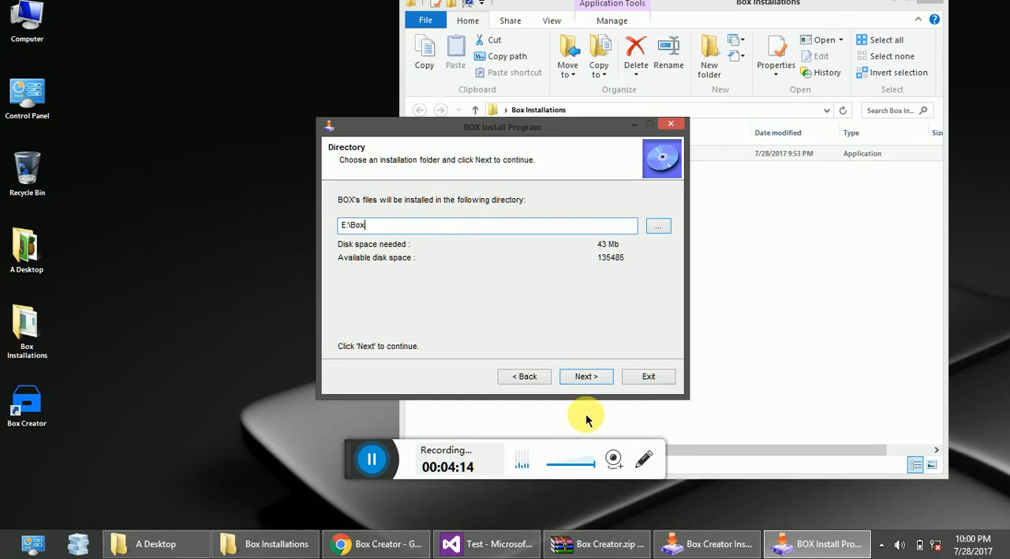
Agree to create the destination folder, install BOX and exit its finished installer.
left_click(584, 383)
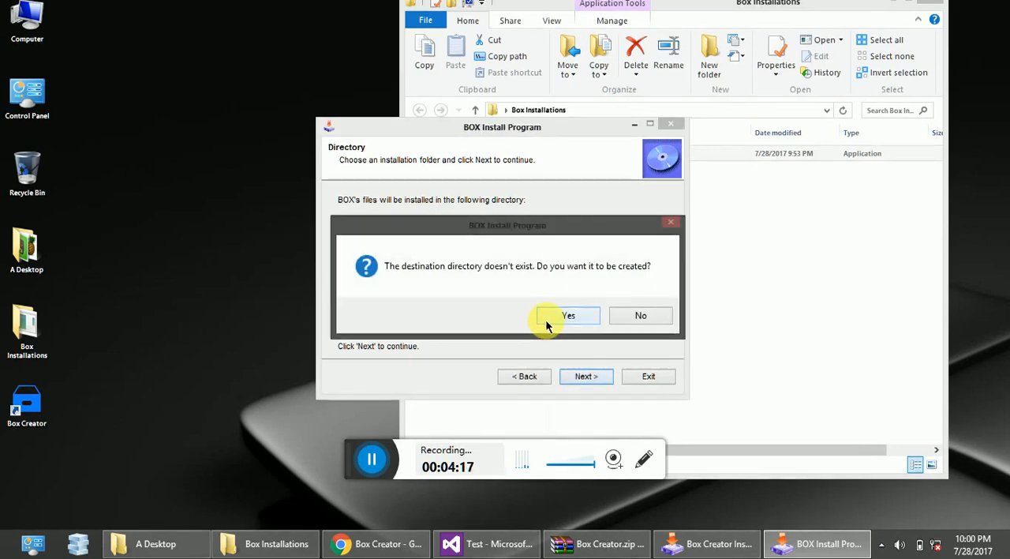
left_click(551, 318)
left_click(577, 382)
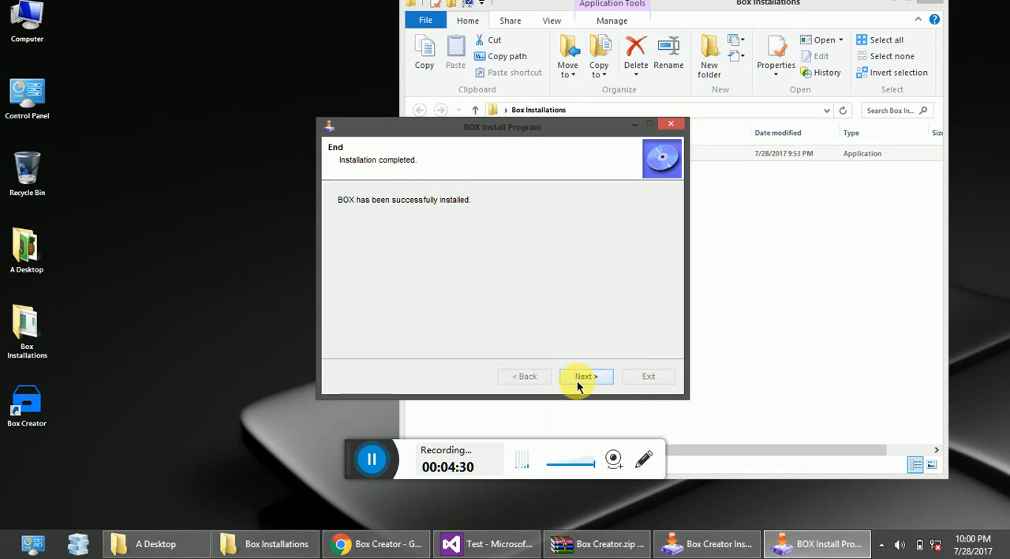
left_click(582, 376)
left_click(647, 384)
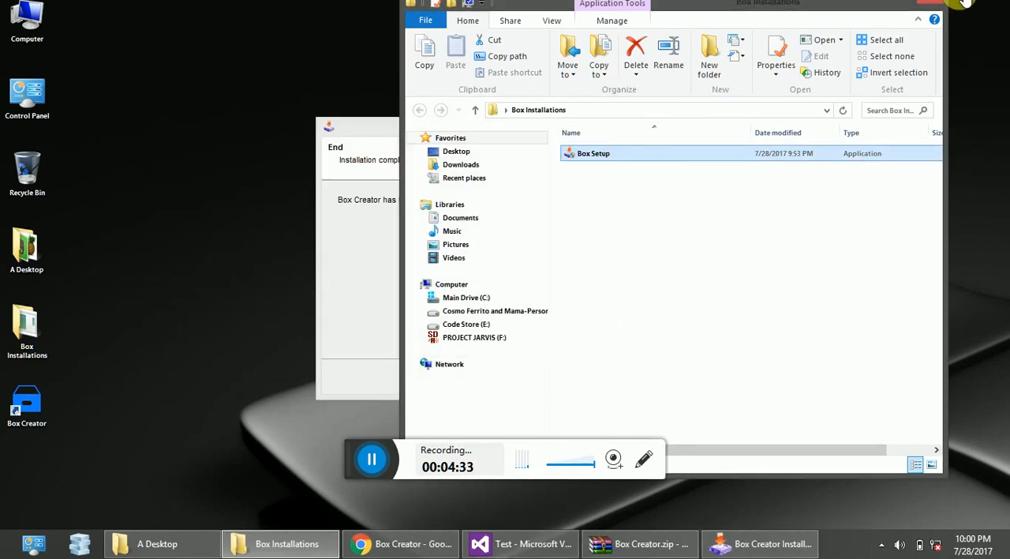
Minimize the Box Installations window, exit the finished Box Creator installer, and launch Box Creator from the desktop.
left_click(897, 2)
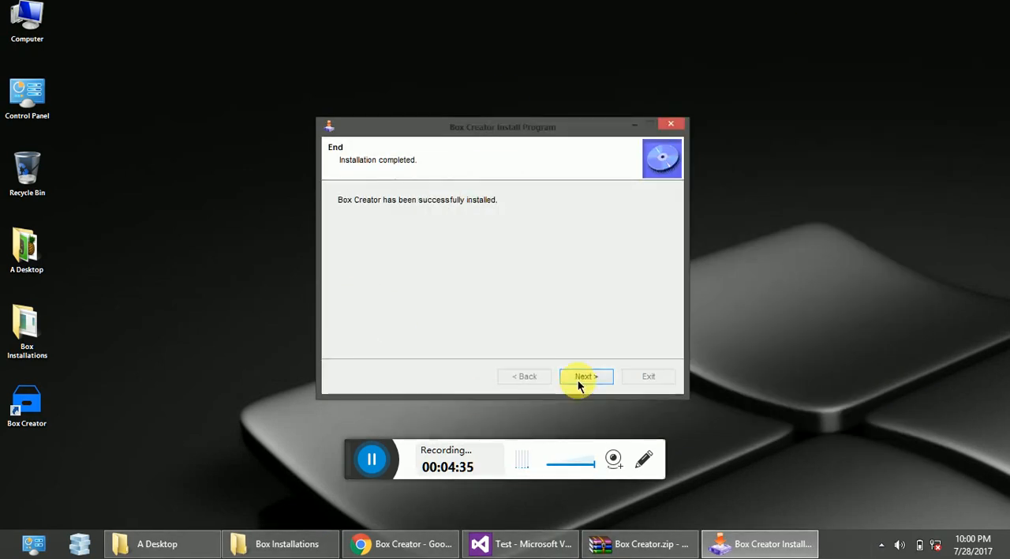
left_click(581, 377)
left_click(651, 377)
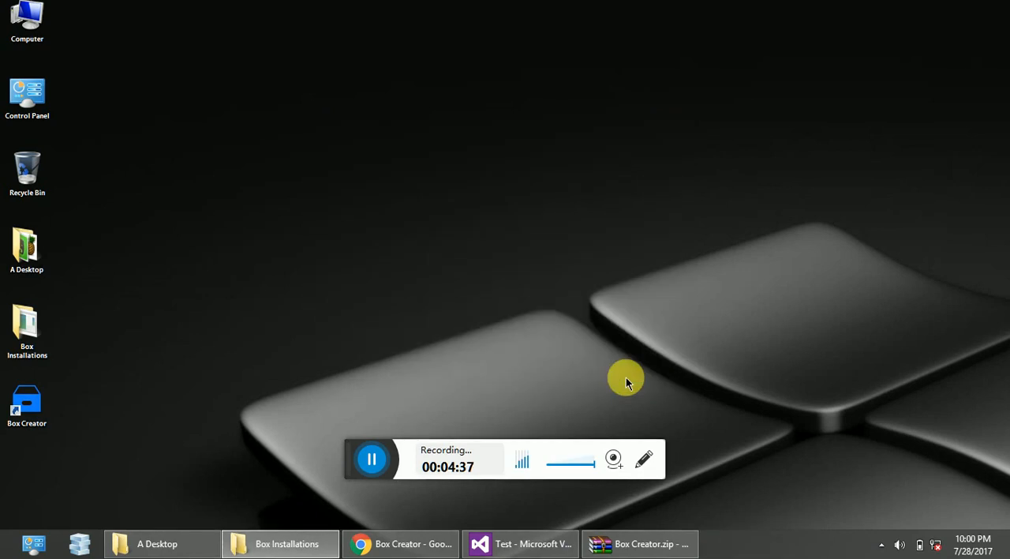
double_click(21, 408)
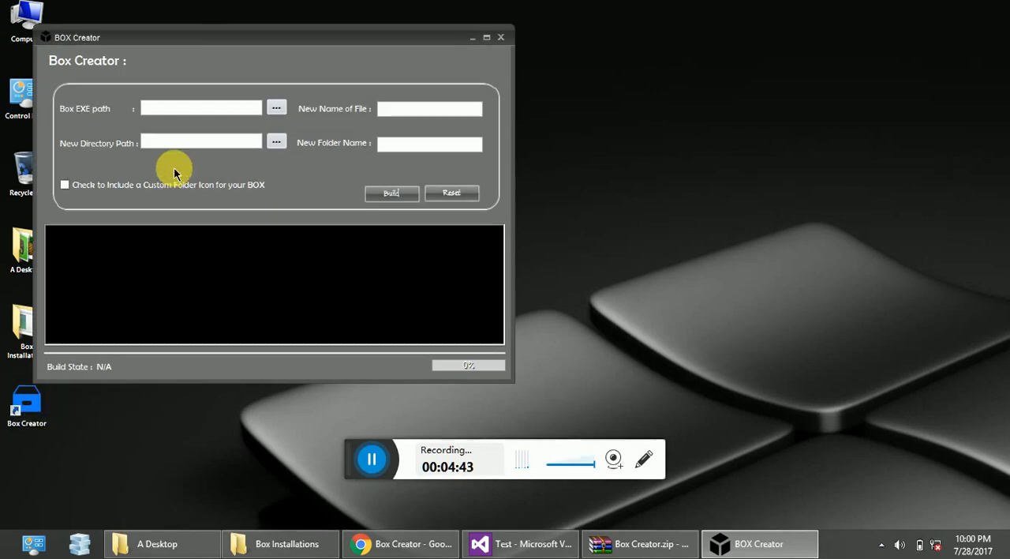
left_click_drag(196, 41, 421, 106)
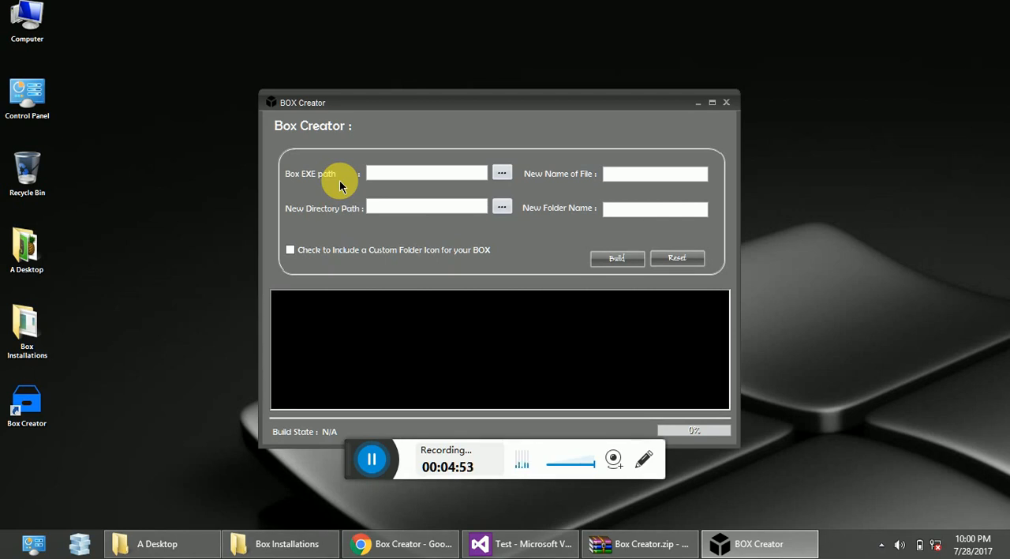
Set the Box EXE path to the BOX application in the Box folder on the Code Store (E:) drive.
left_click(510, 174)
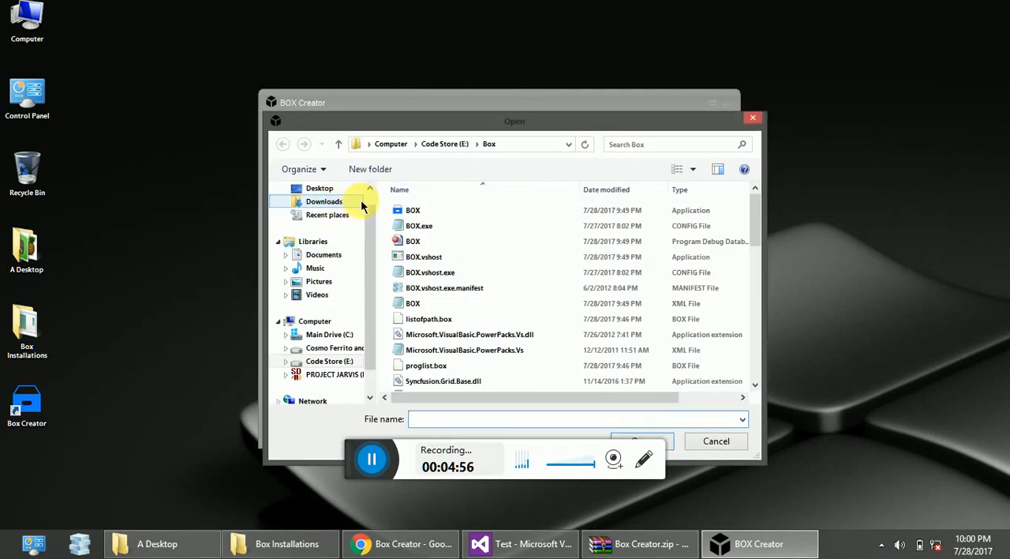
left_click(339, 364)
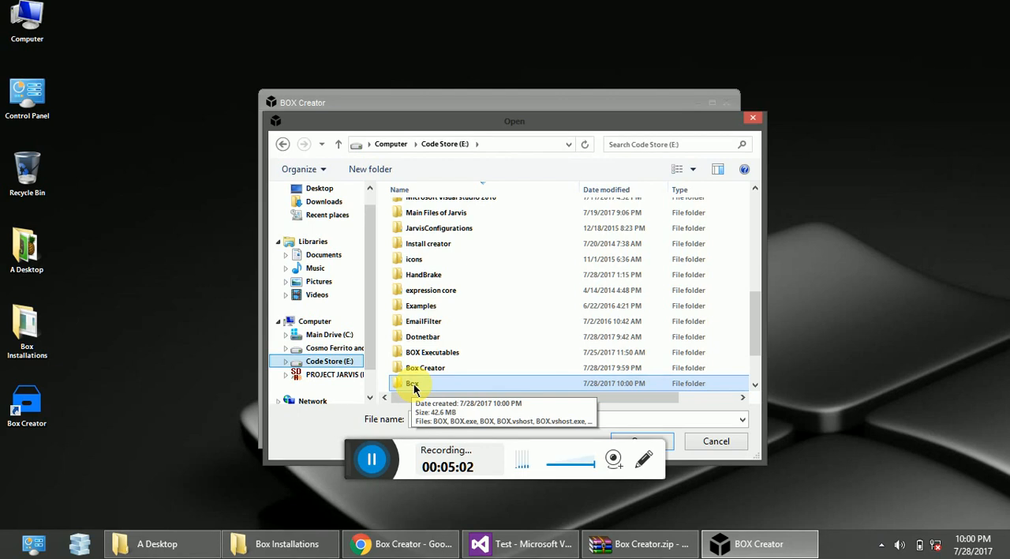
double_click(413, 384)
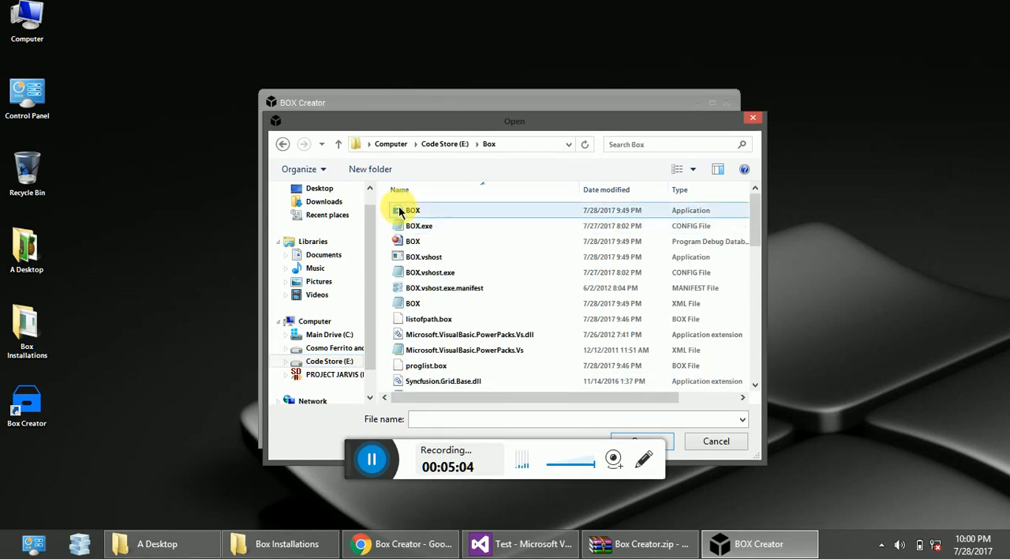
left_click(400, 210)
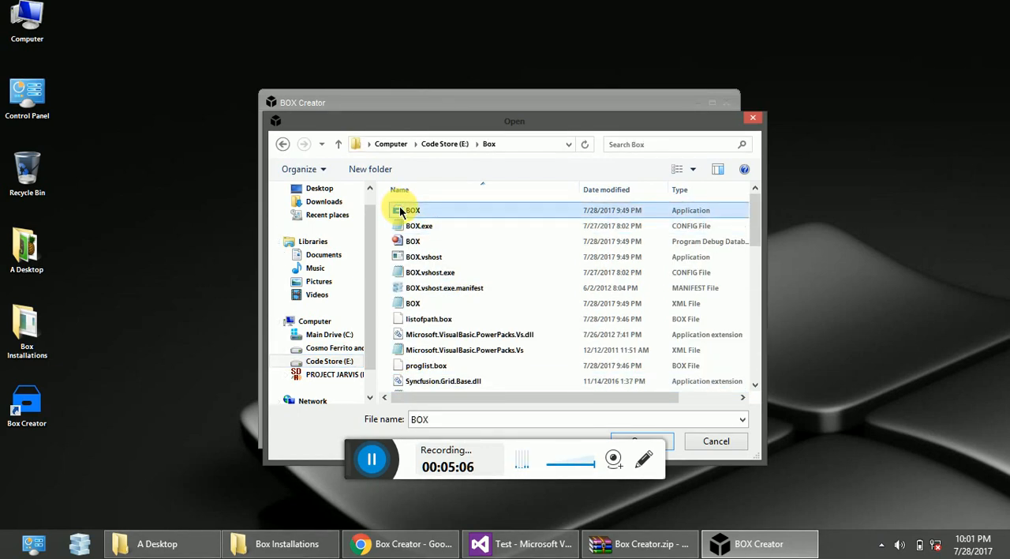
left_click_drag(756, 225, 749, 120)
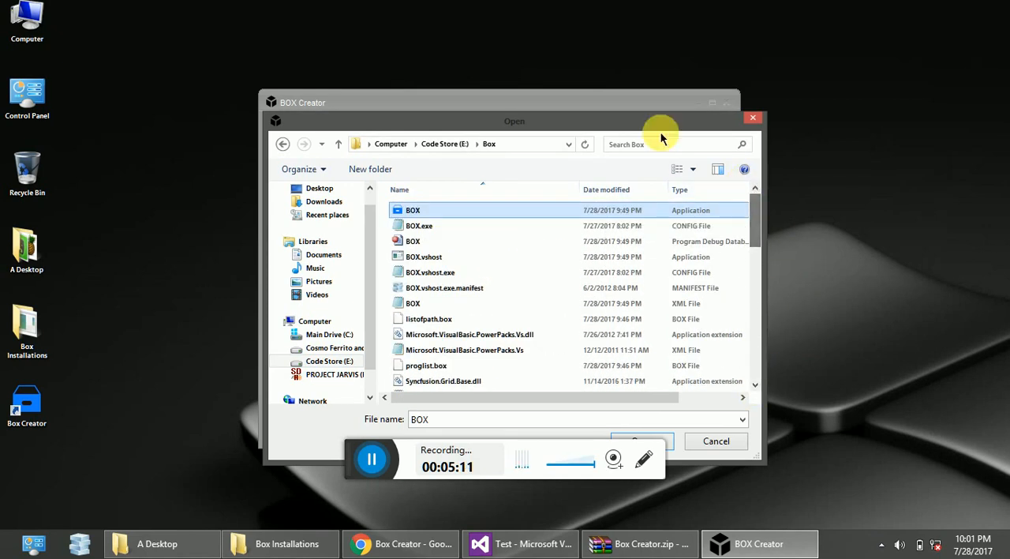
left_click(671, 449)
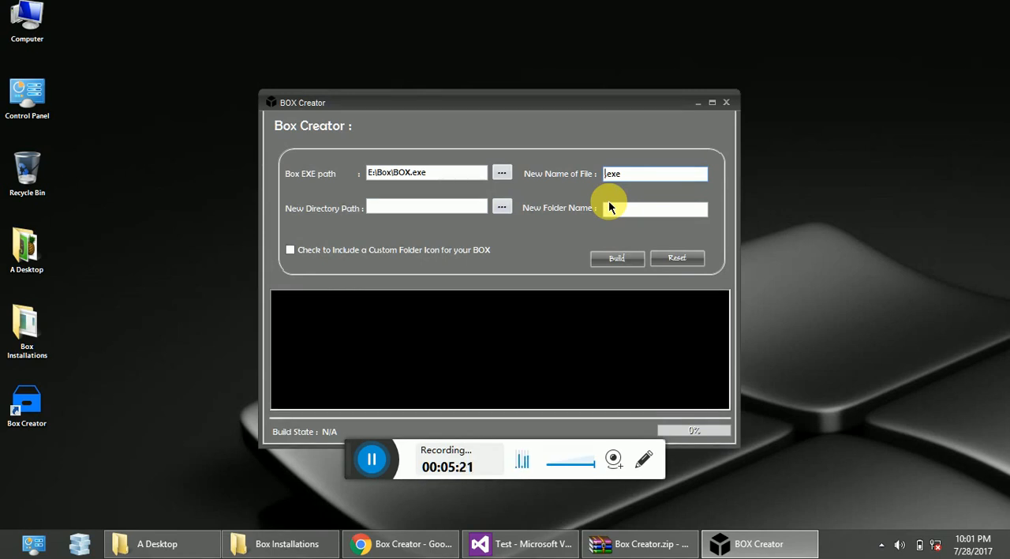
Name the new file VS And Chrome.exe.
type("VS ")
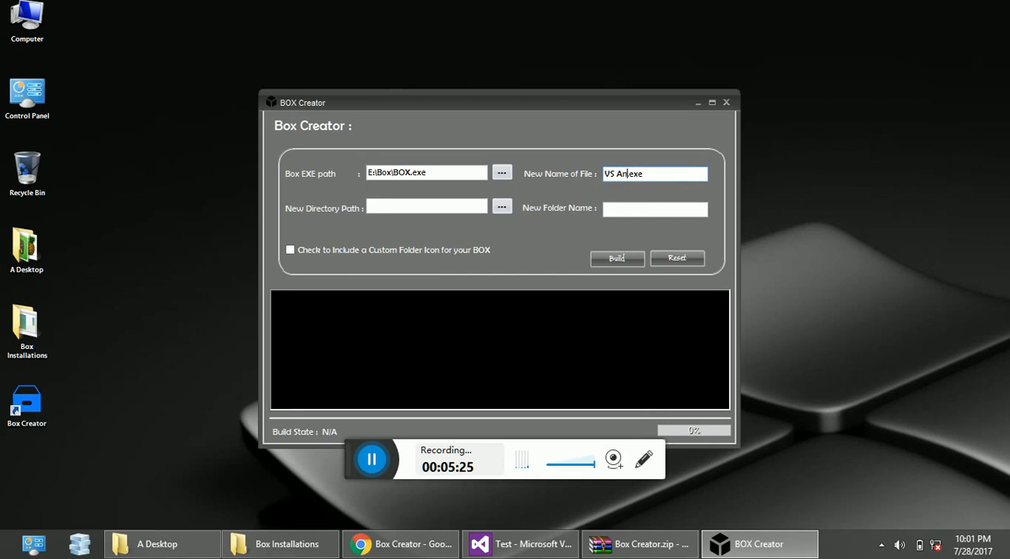
type("And Chrome")
left_click(479, 545)
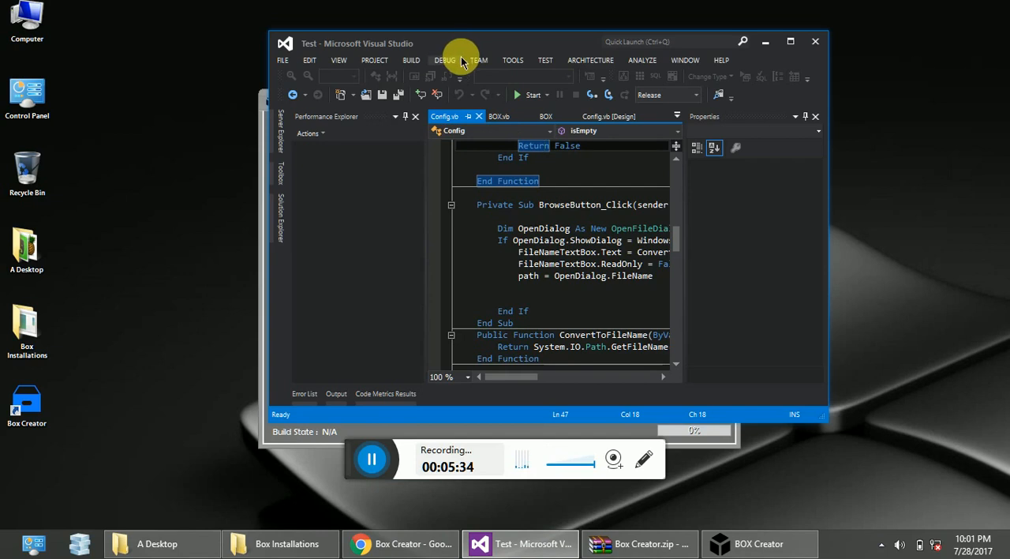
left_click(765, 41)
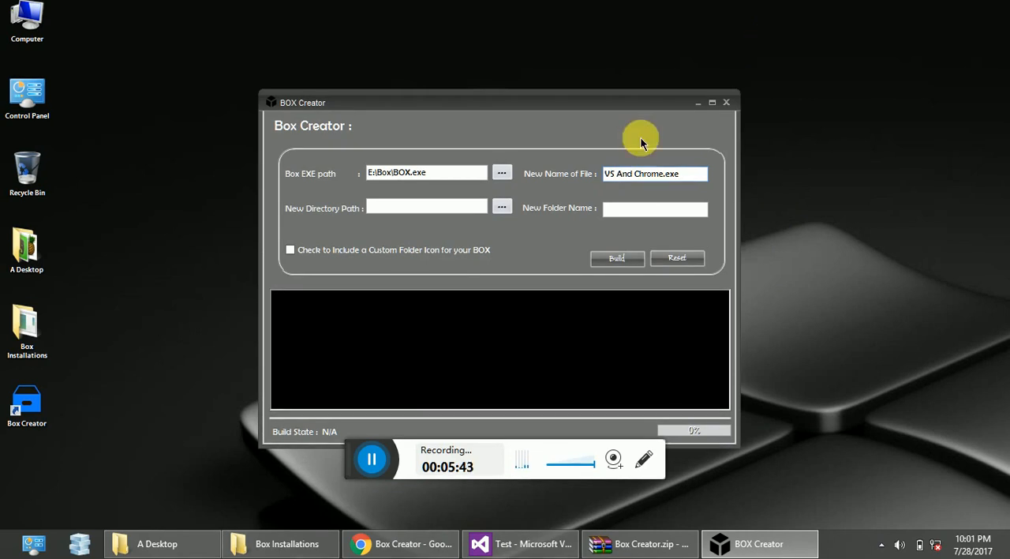
mouse_move(401, 541)
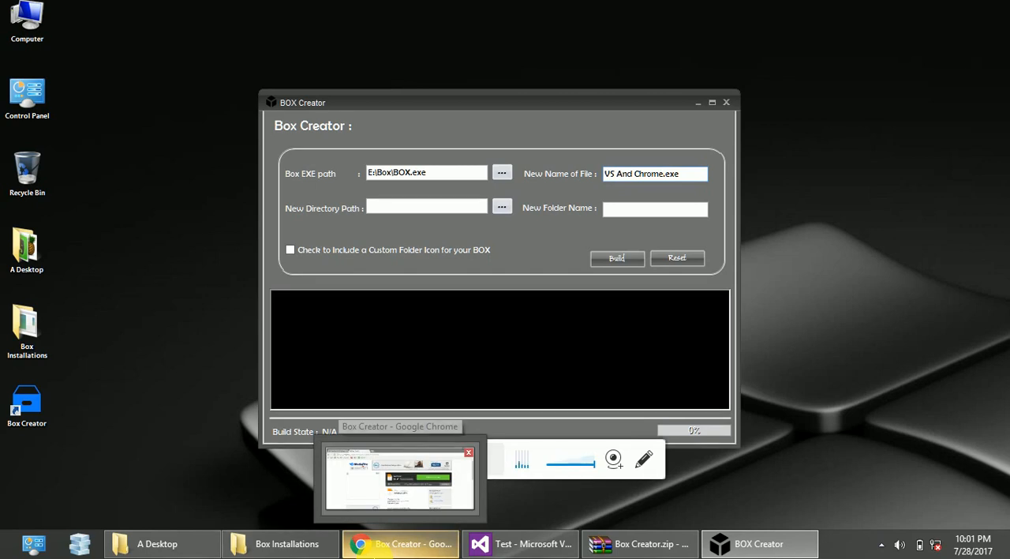
mouse_move(974, 139)
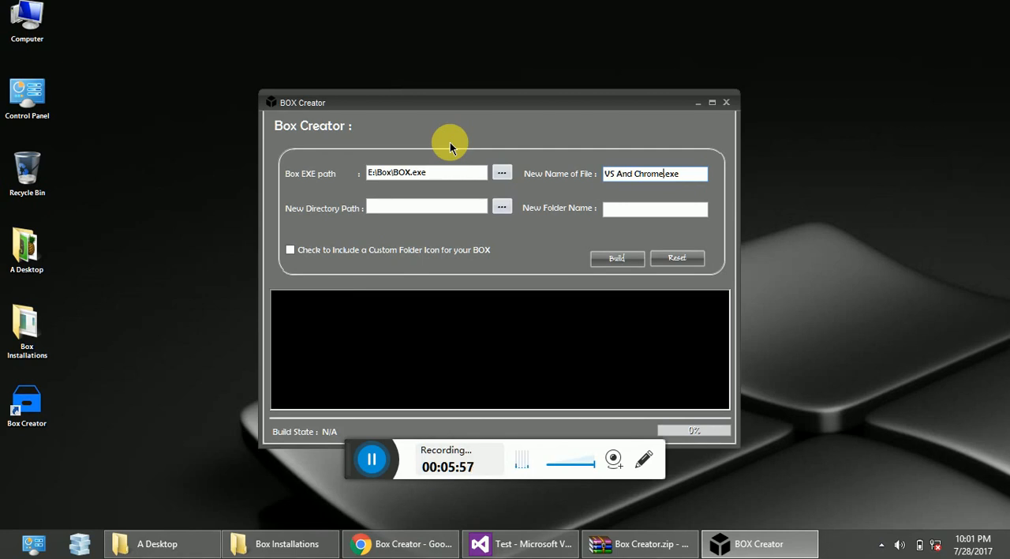
left_click(377, 468)
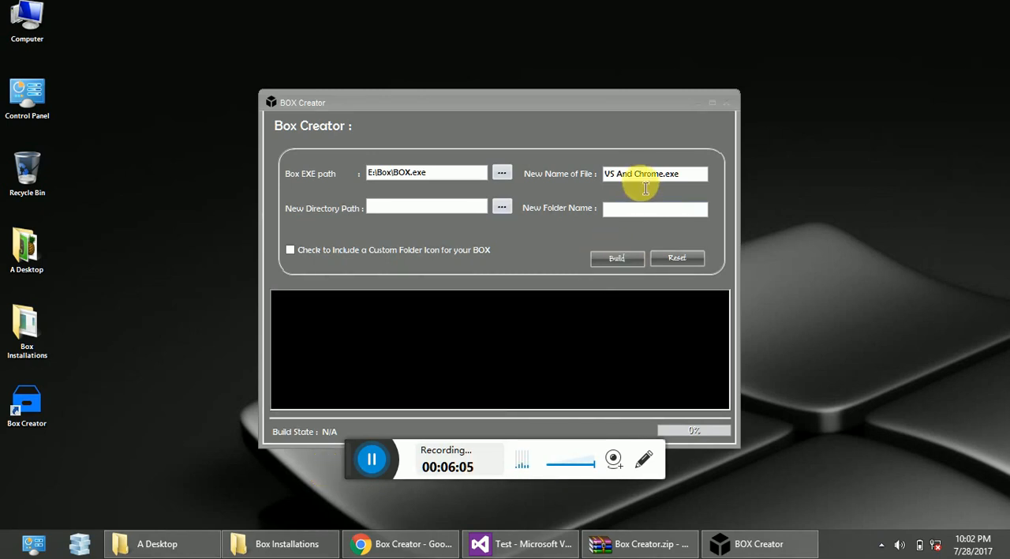
Choose the Desktop as the new directory path for the box.
left_click(501, 206)
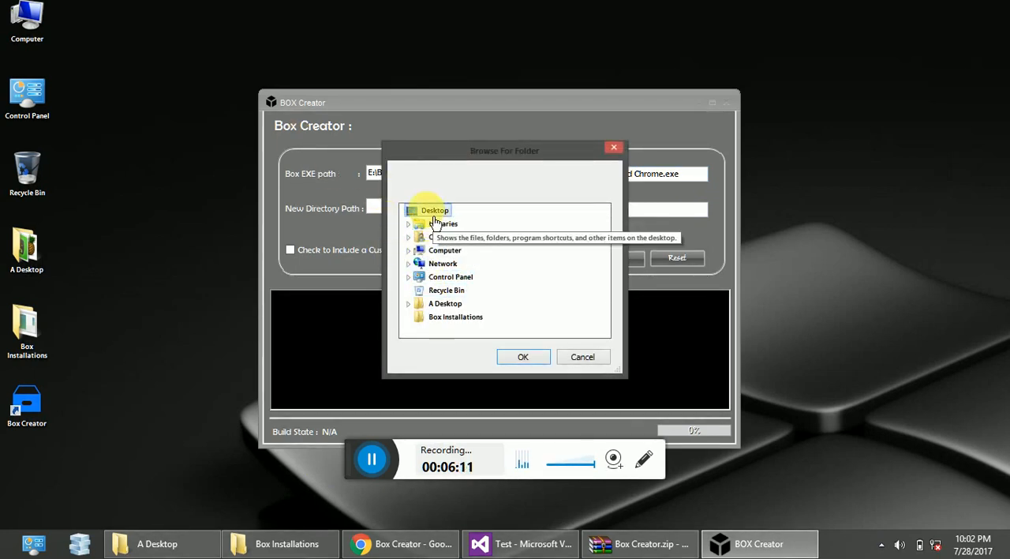
left_click(501, 361)
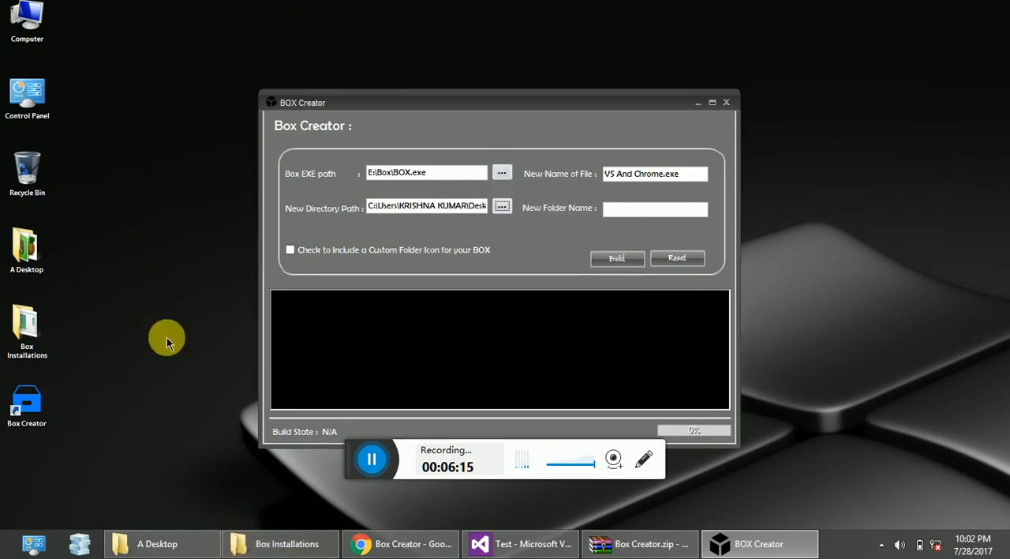
left_click(18, 467)
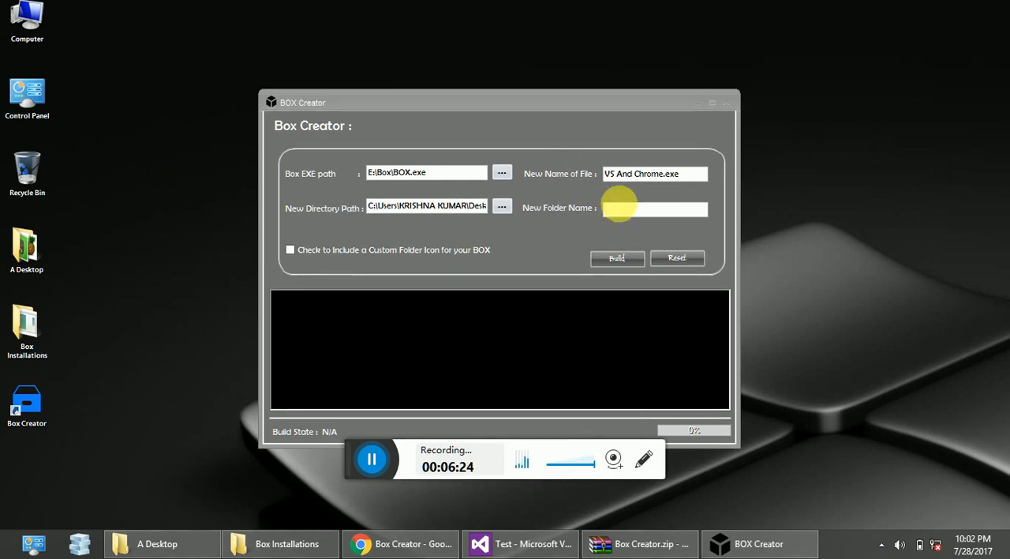
Enter Vs And Chrome as the new folder name.
left_click(621, 208)
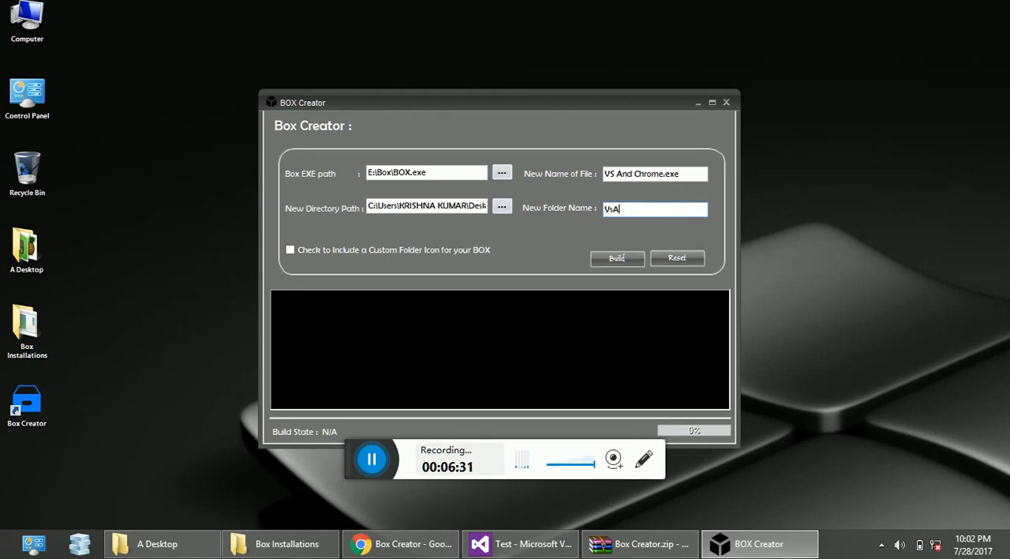
type("VsA")
key("Left")
type("nd")
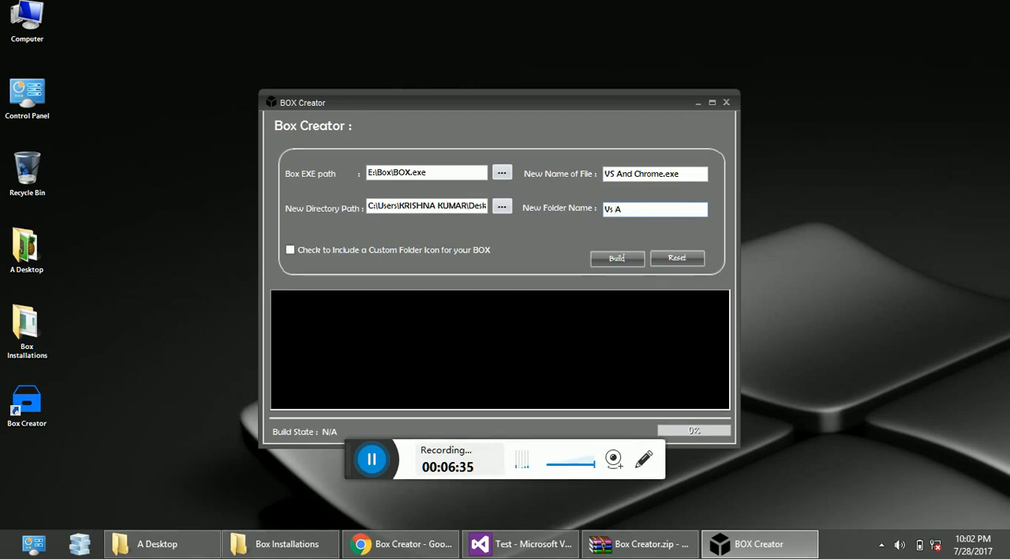
type("nd Chrome")
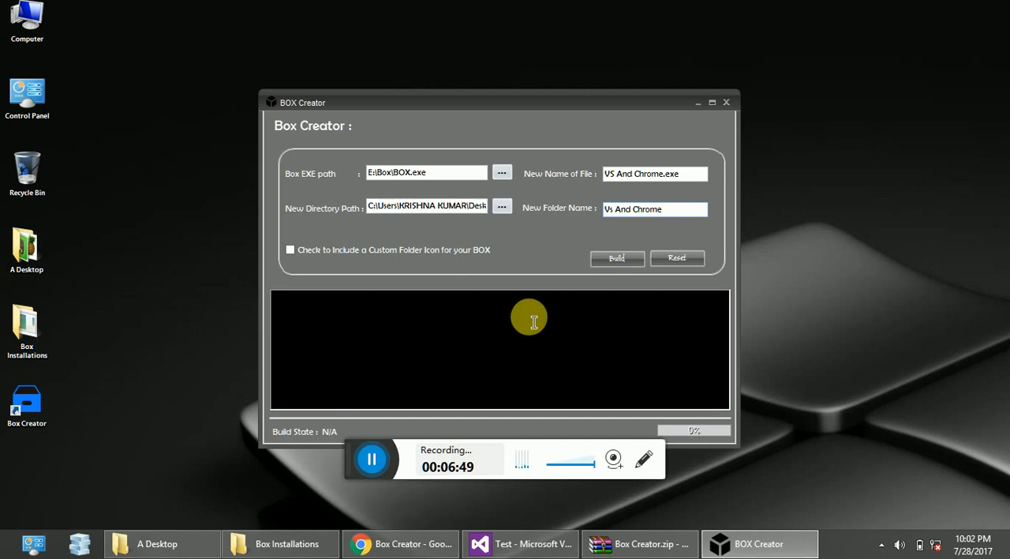
Include a custom folder icon for the box, build it, and accept saving the log to the default program directory.
left_click(484, 250)
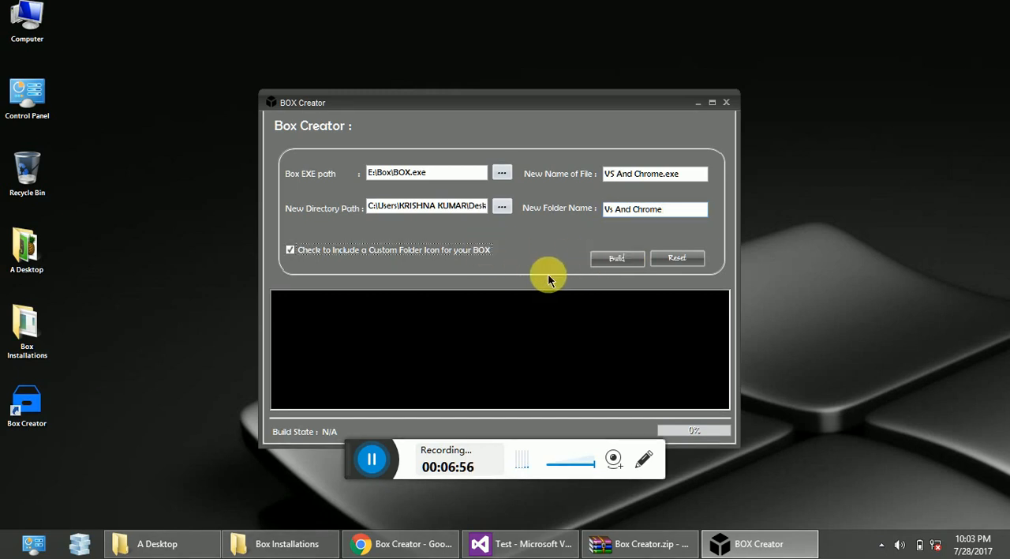
left_click(611, 259)
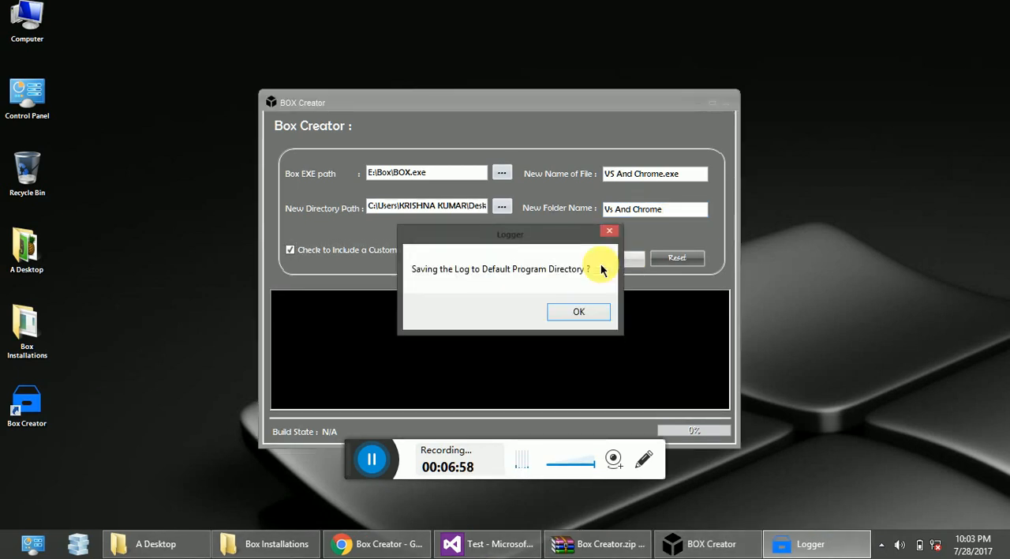
left_click(578, 311)
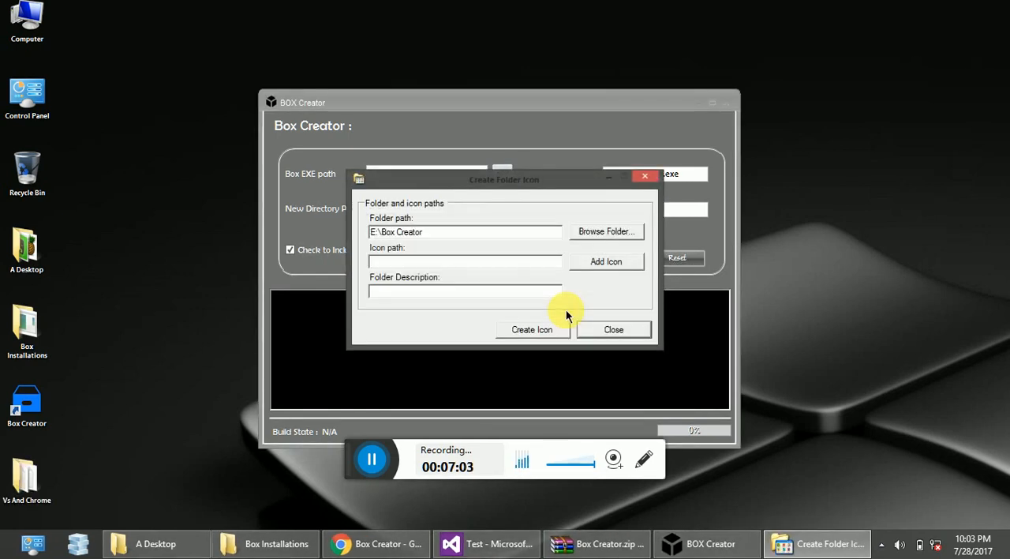
Choose the Vs And Chrome folder on the Desktop as the folder that receives the custom icon.
left_click(596, 233)
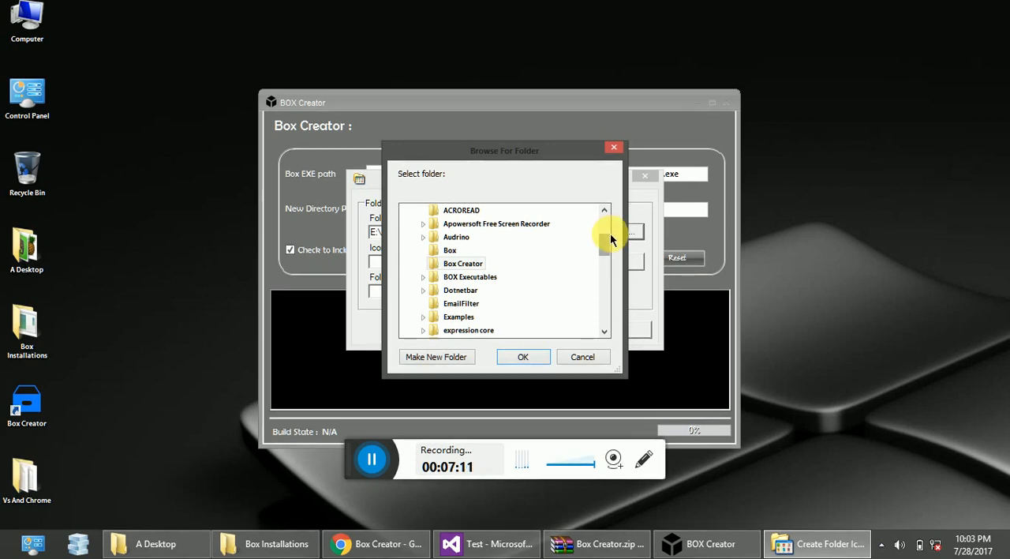
left_click_drag(605, 248, 605, 320)
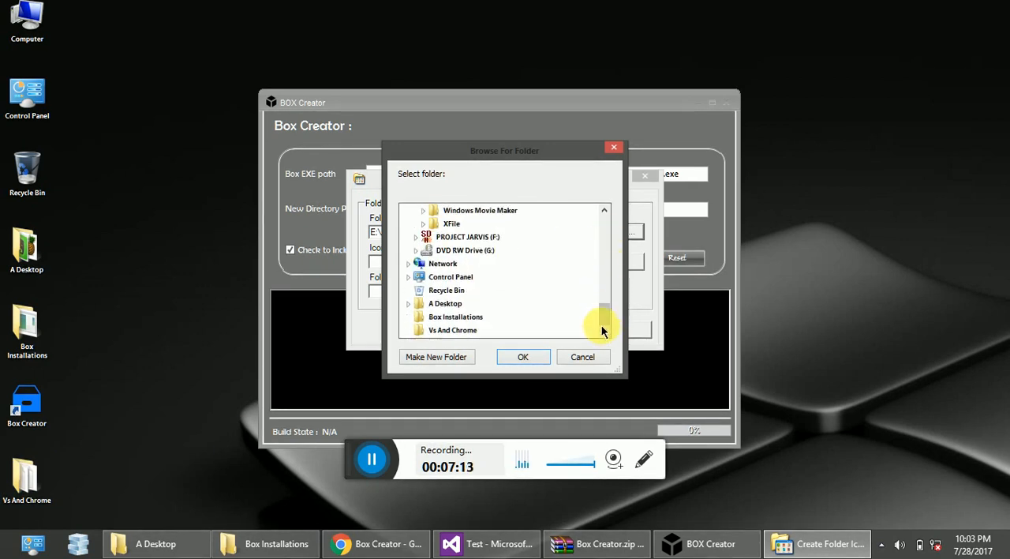
left_click(451, 335)
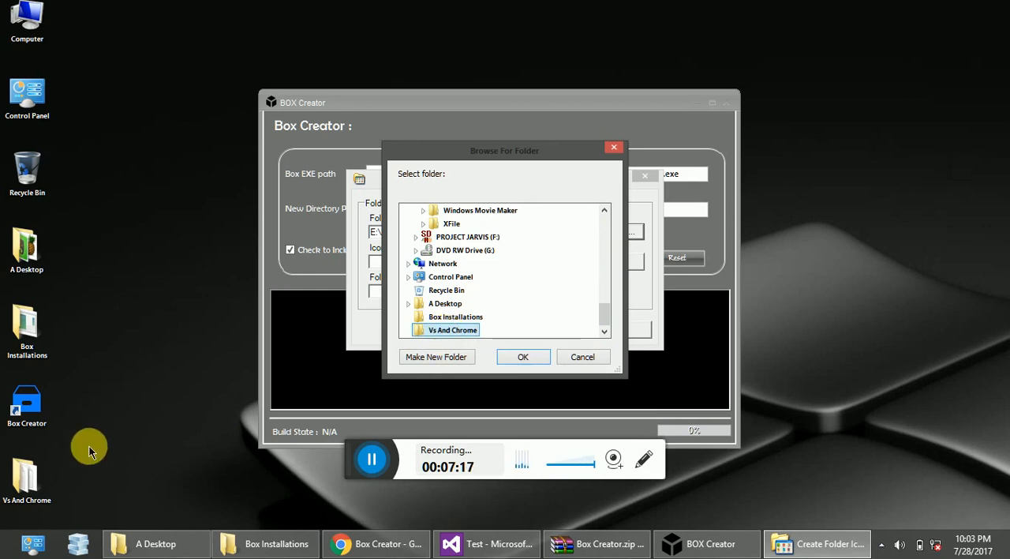
left_click(517, 359)
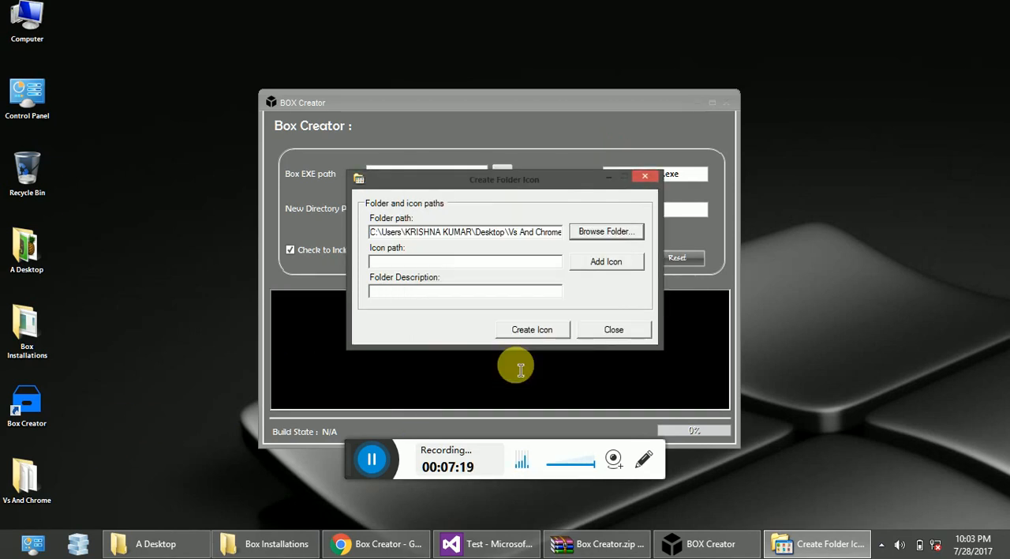
Add E:\Box Creator\Box.ico as the icon and assign it to the Vs And Chrome folder without a description.
left_click(595, 263)
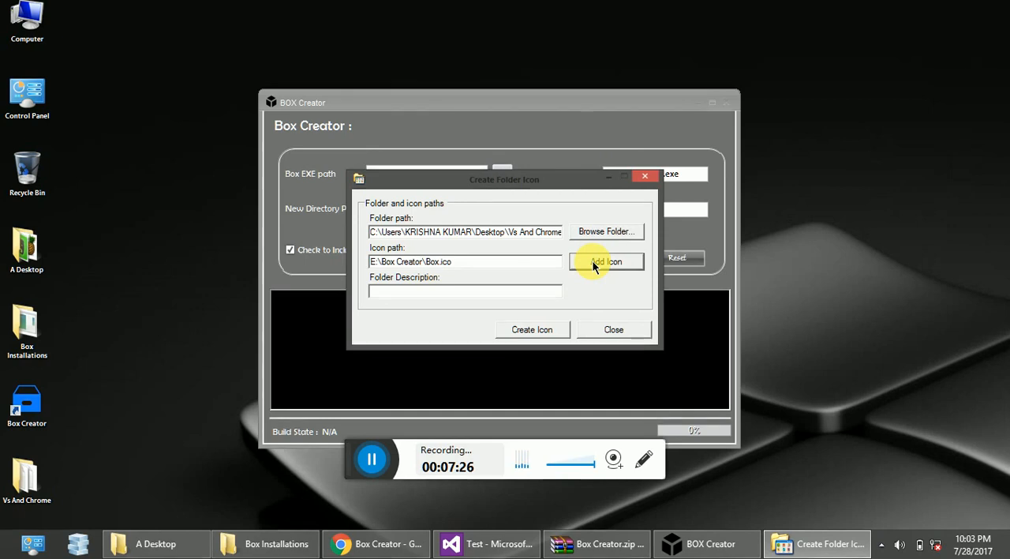
left_click(555, 297)
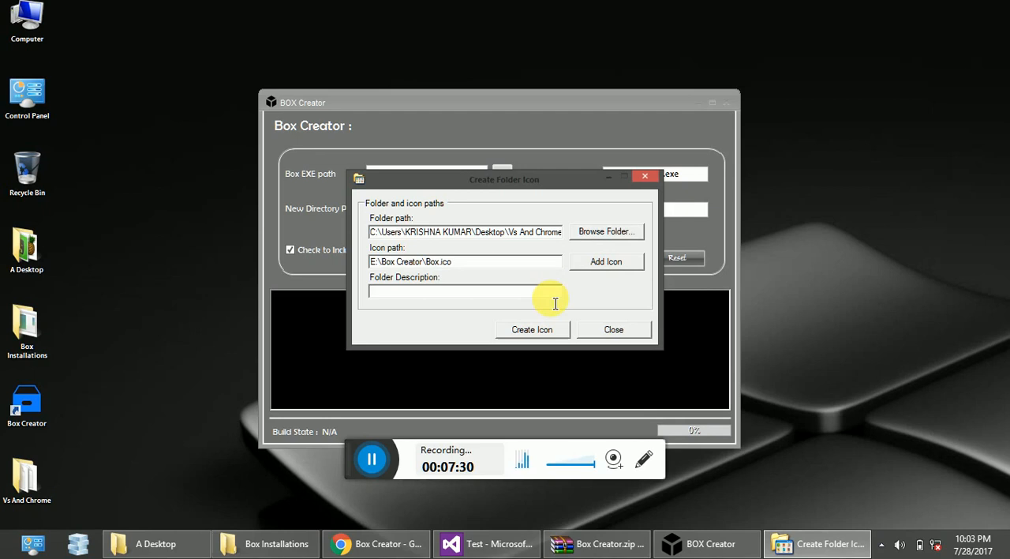
left_click(531, 329)
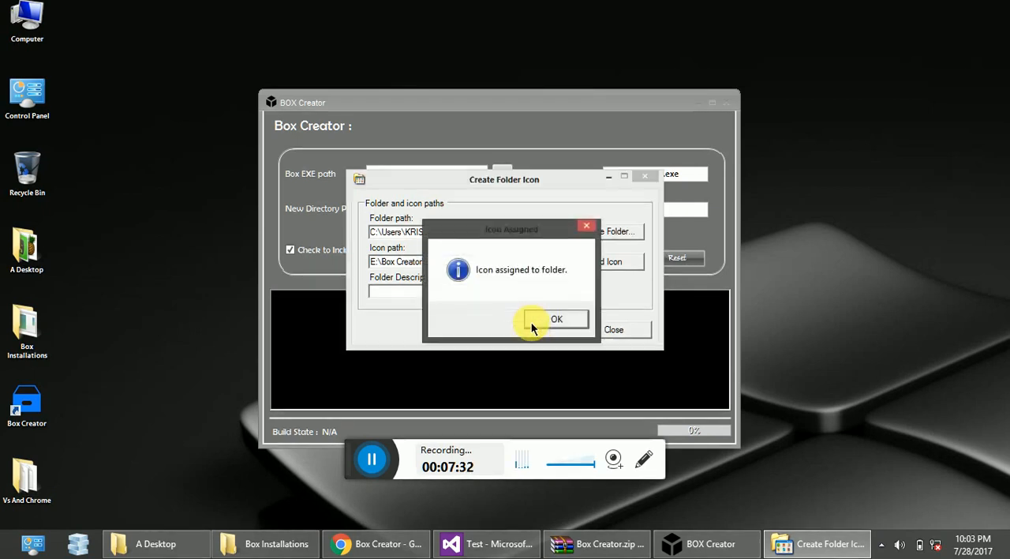
left_click(537, 323)
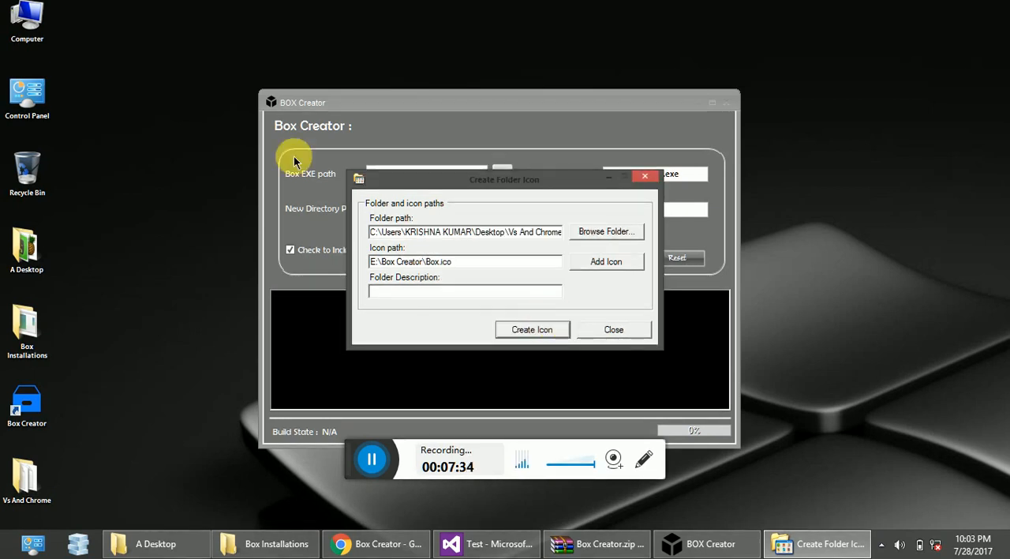
Clear the read-only attribute of the Vs And Chrome desktop folder, applying the change to its subfolders and files.
right_click(30, 475)
left_click(36, 463)
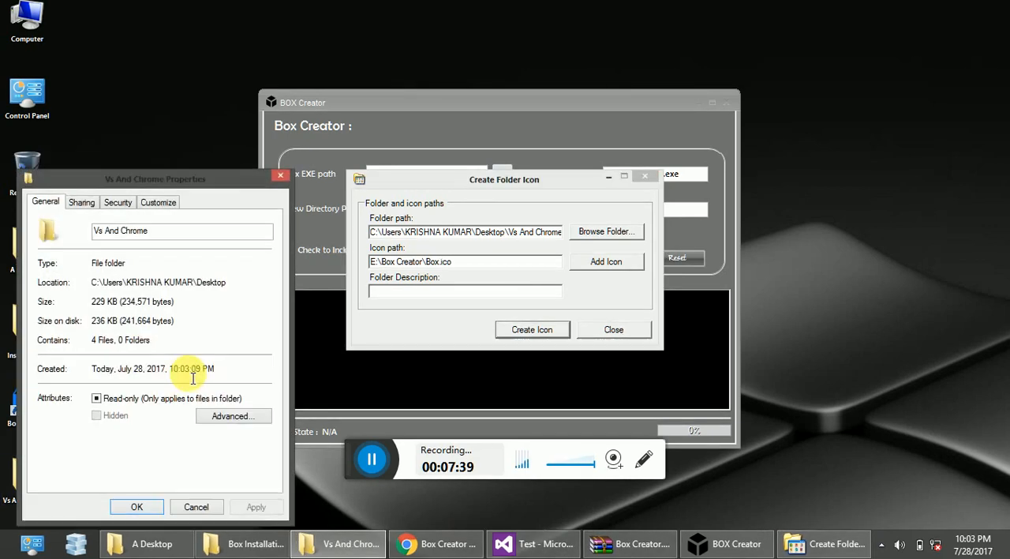
left_click(97, 398)
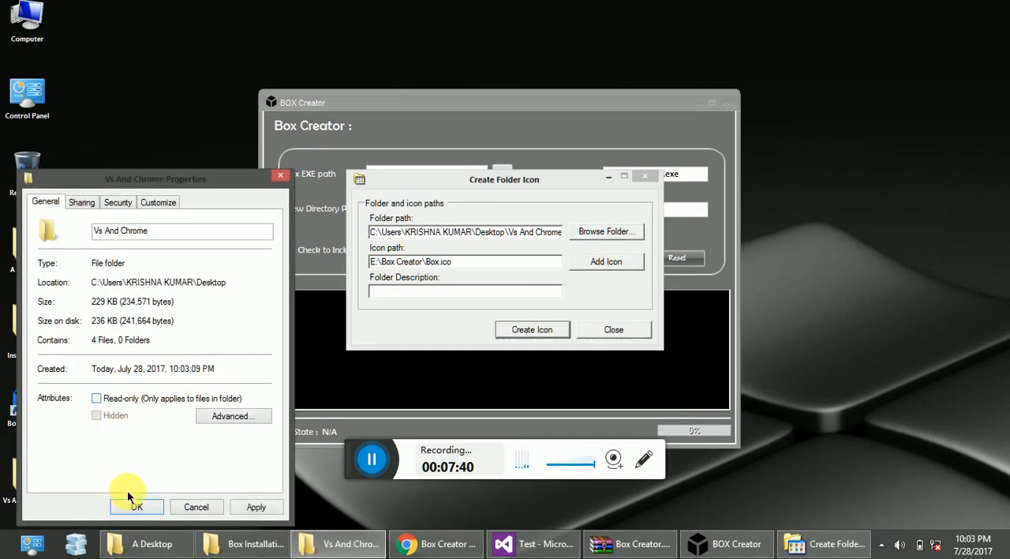
left_click(236, 503)
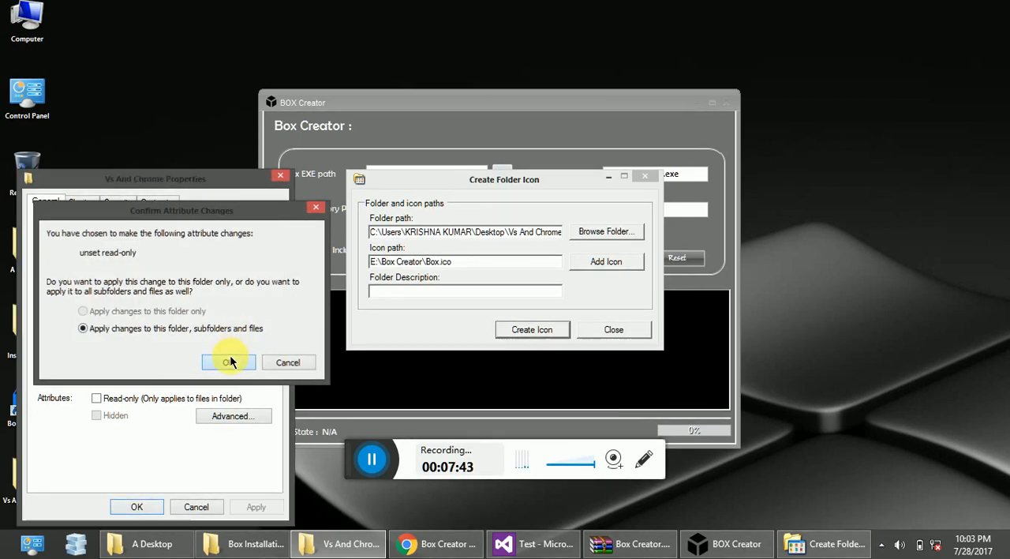
left_click(232, 362)
left_click(131, 509)
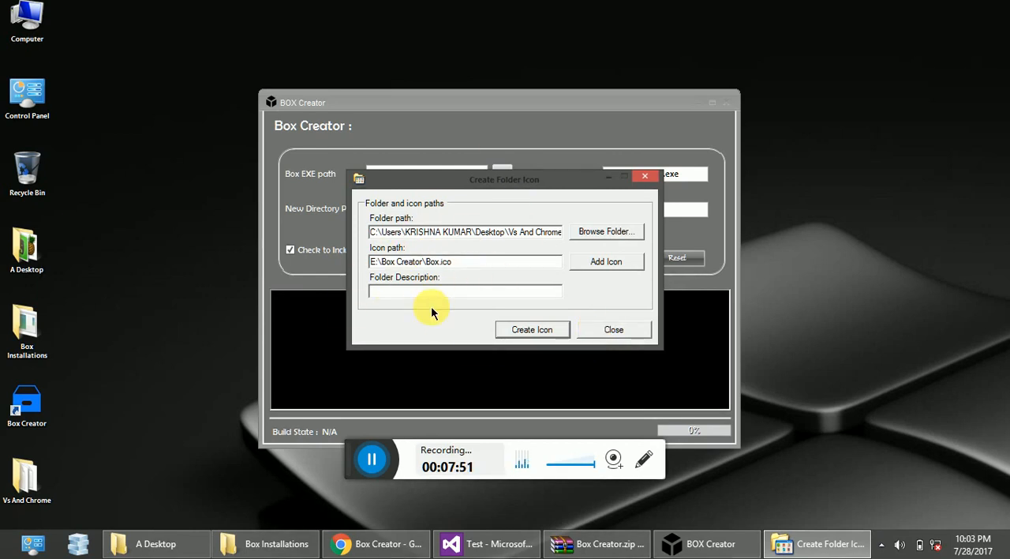
Close the folder icon window and read through the box's build log.
left_click(589, 330)
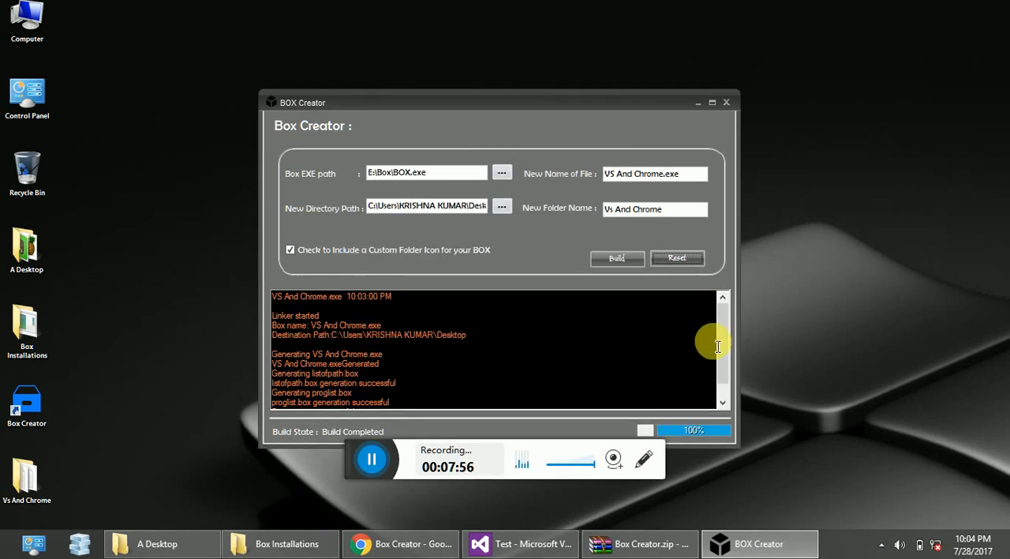
left_click_drag(726, 331, 726, 354)
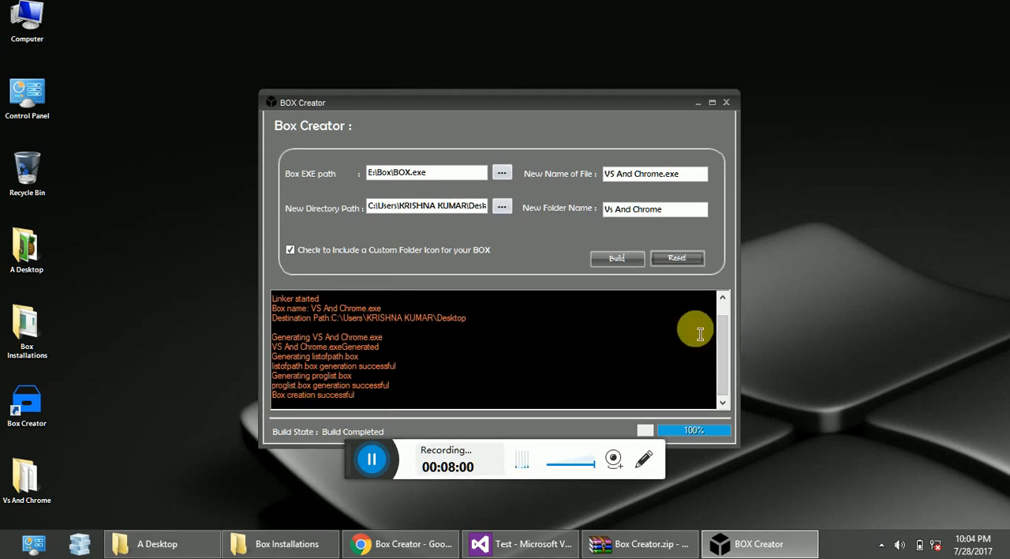
left_click_drag(721, 327, 723, 318)
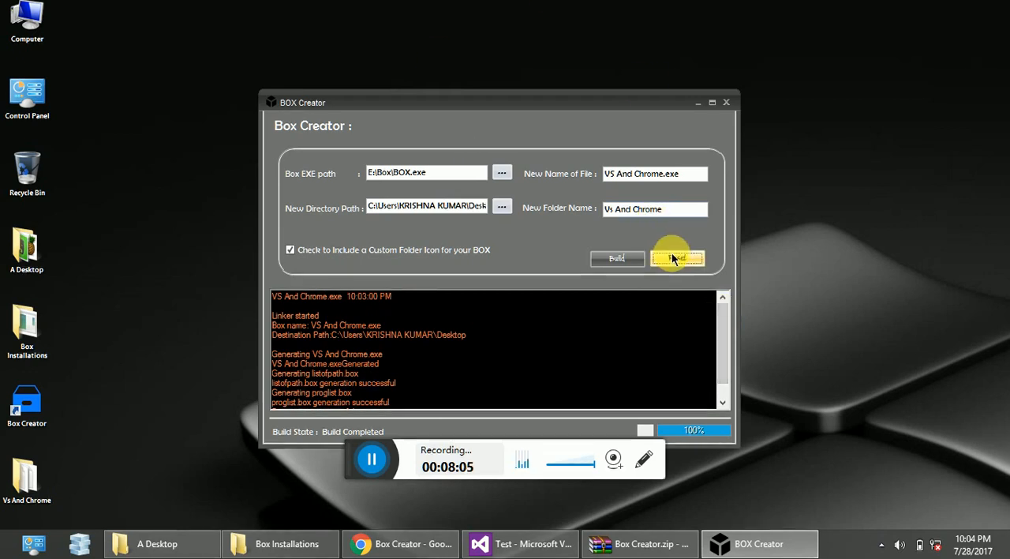
Rebuild the Vs And Chrome box and choose its Desktop folder as the target for the custom icon.
left_click(610, 255)
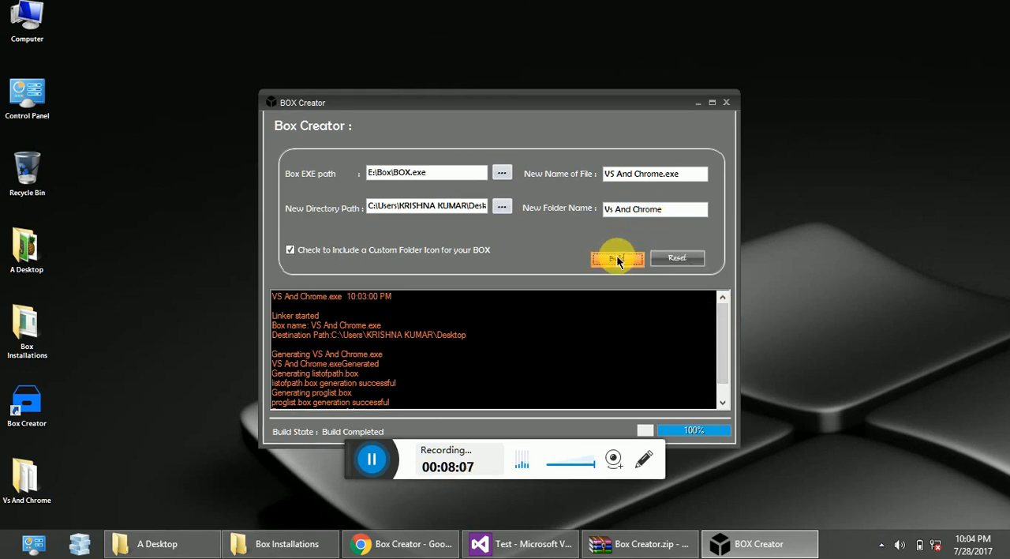
left_click(588, 314)
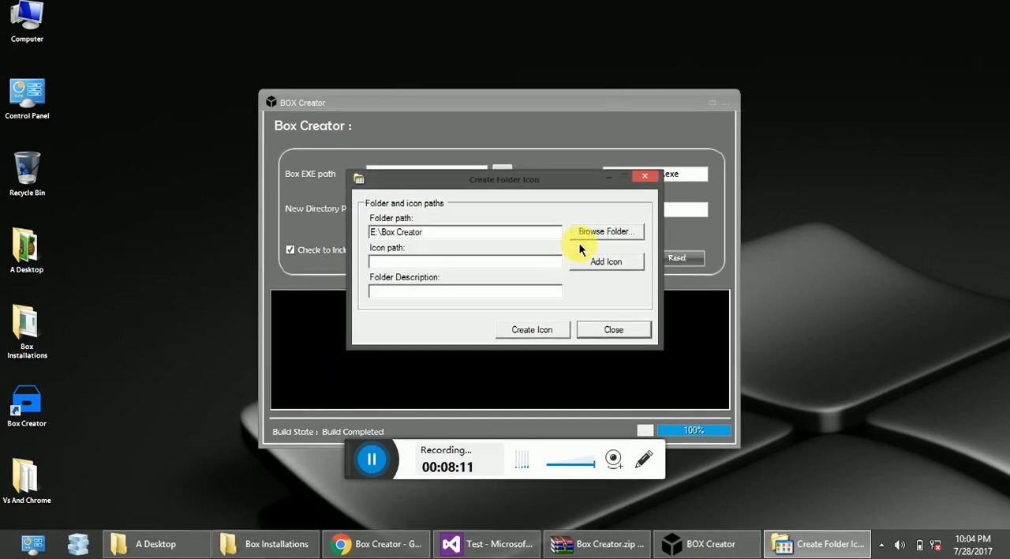
left_click(589, 233)
scroll(606, 322, "down", 12)
left_click(443, 330)
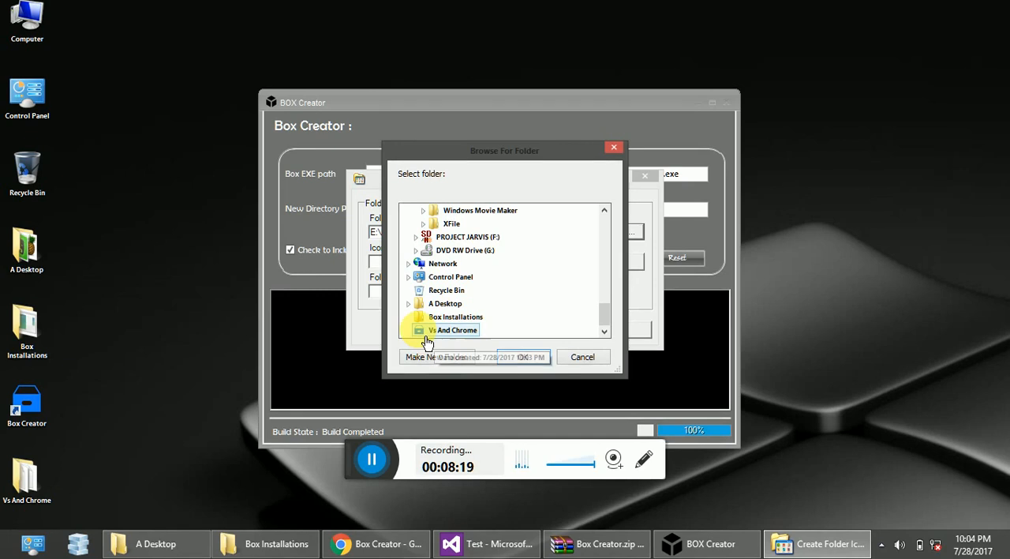
left_click(523, 357)
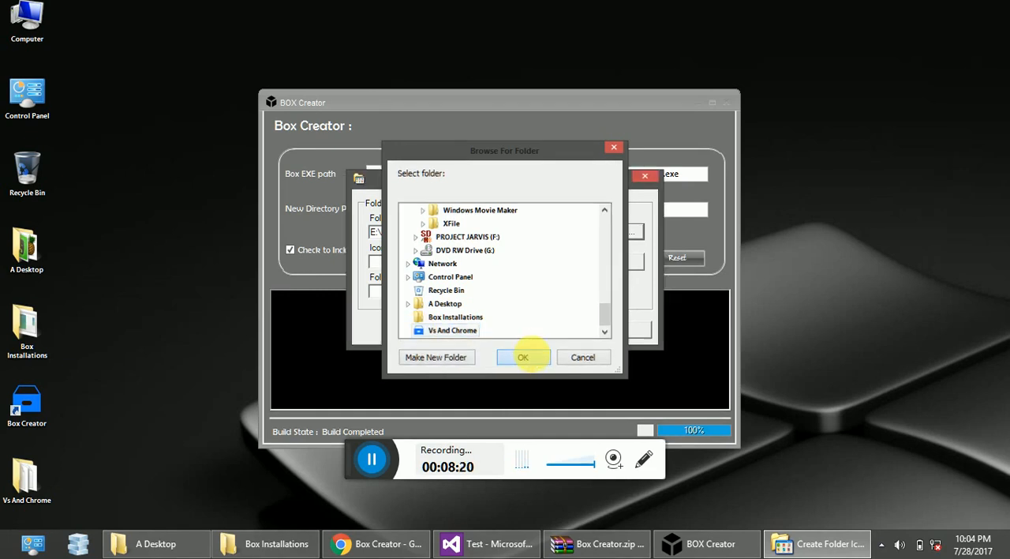
Add E:\Box Creator\Box.ico as the icon path and create the icon for the Vs And Chrome folder.
left_click(576, 263)
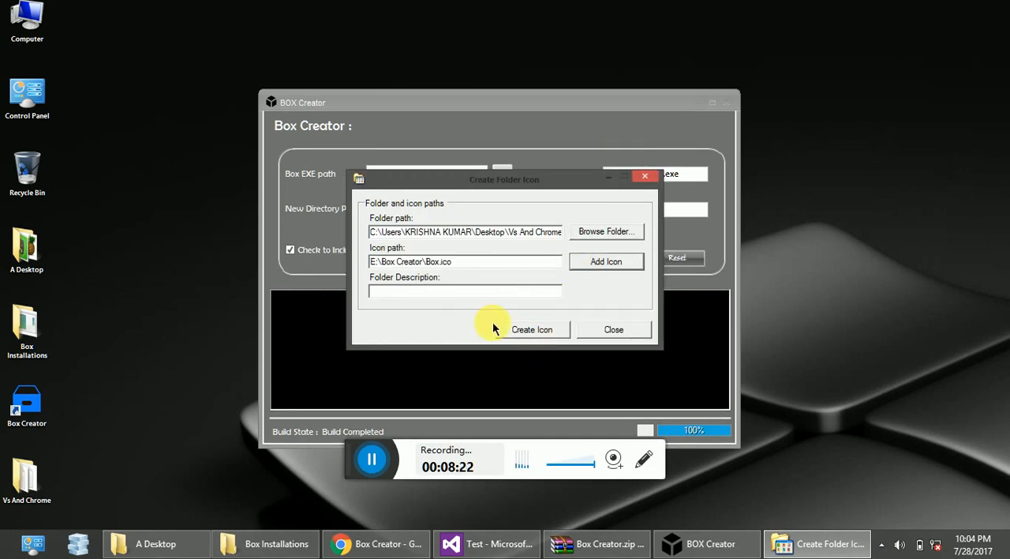
left_click(533, 331)
left_click(542, 316)
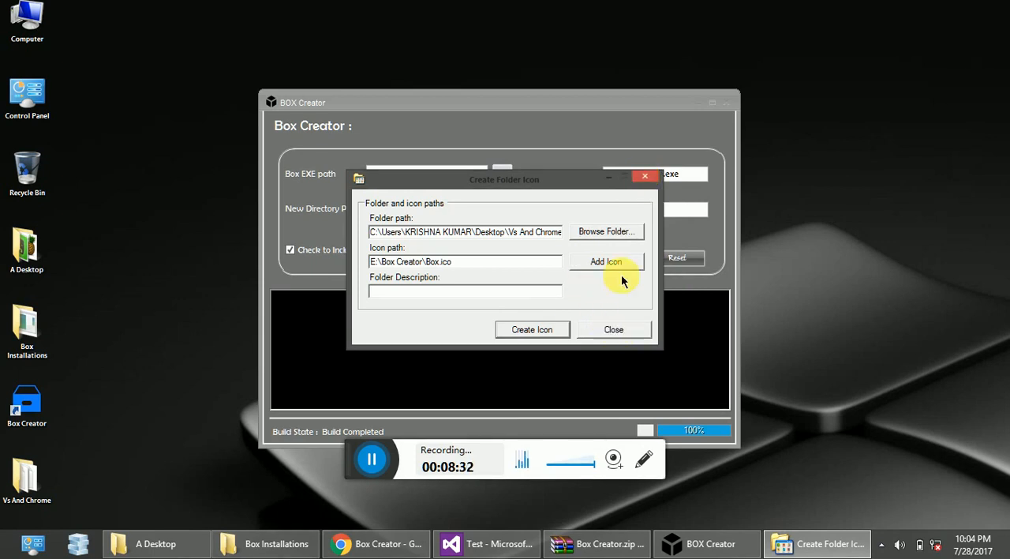
Close the folder icon window, check the end of the new build log, and exit Box Creator.
left_click(644, 180)
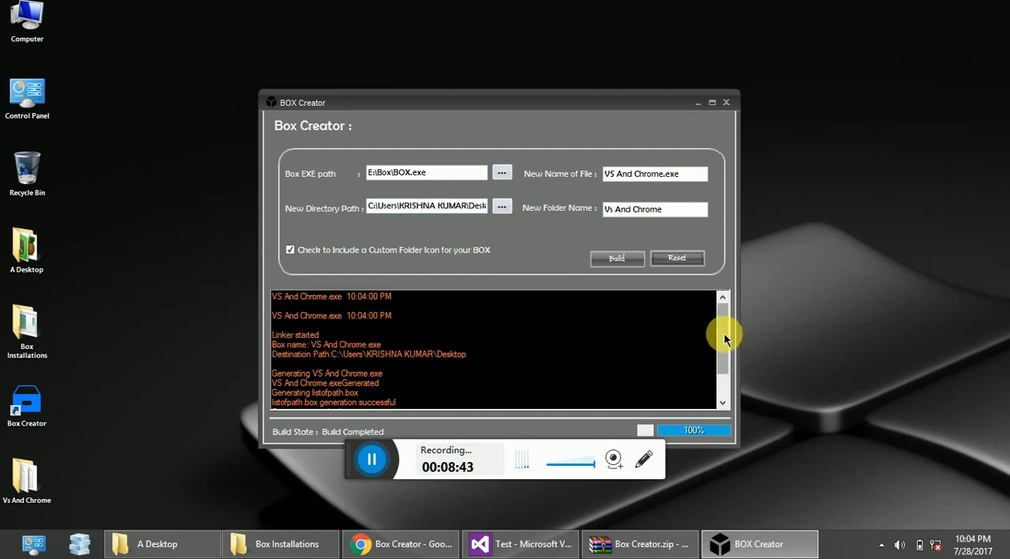
left_click_drag(725, 336, 722, 364)
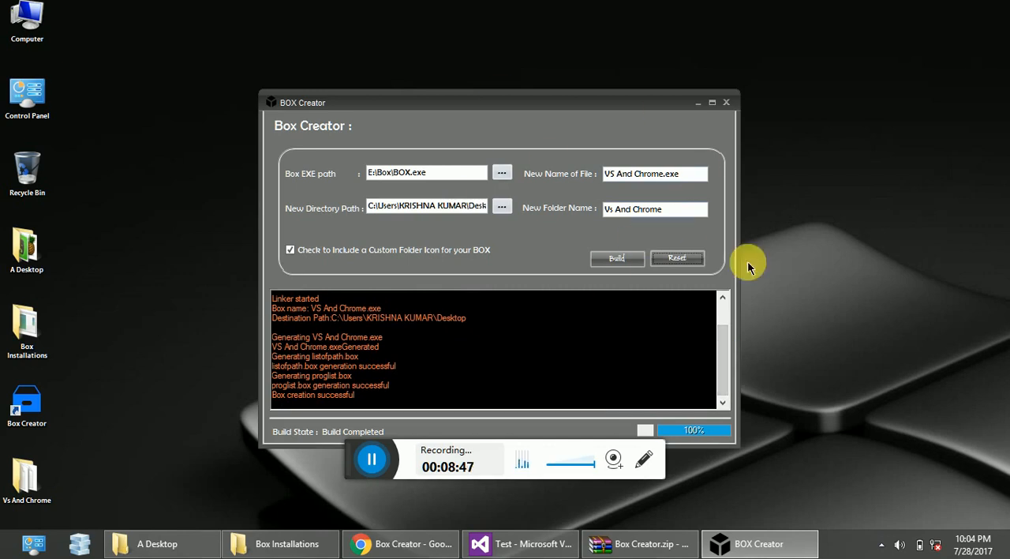
left_click(725, 104)
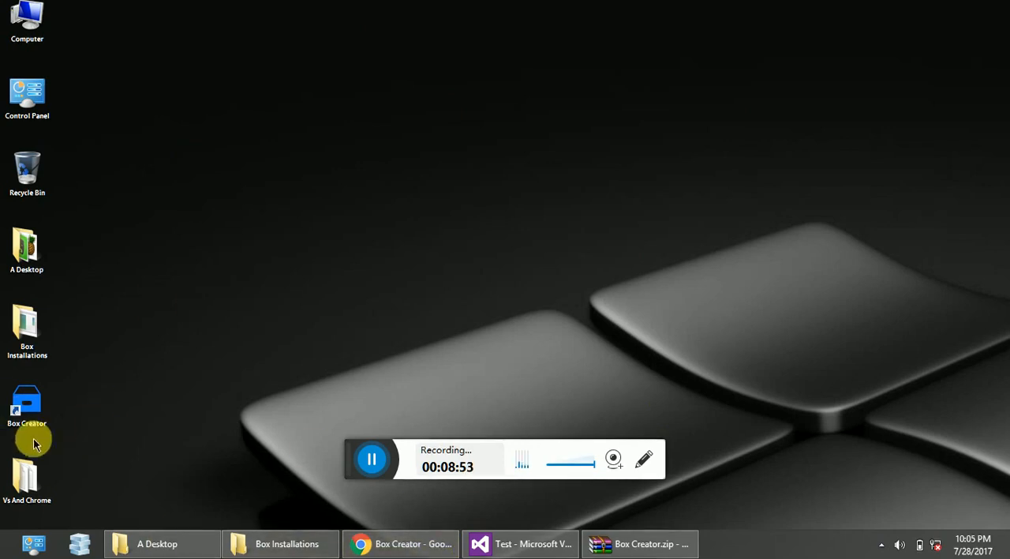
Open the Vs And Chrome folder on the Desktop and run the VS And Chrome application.
left_click(27, 472)
double_click(44, 491)
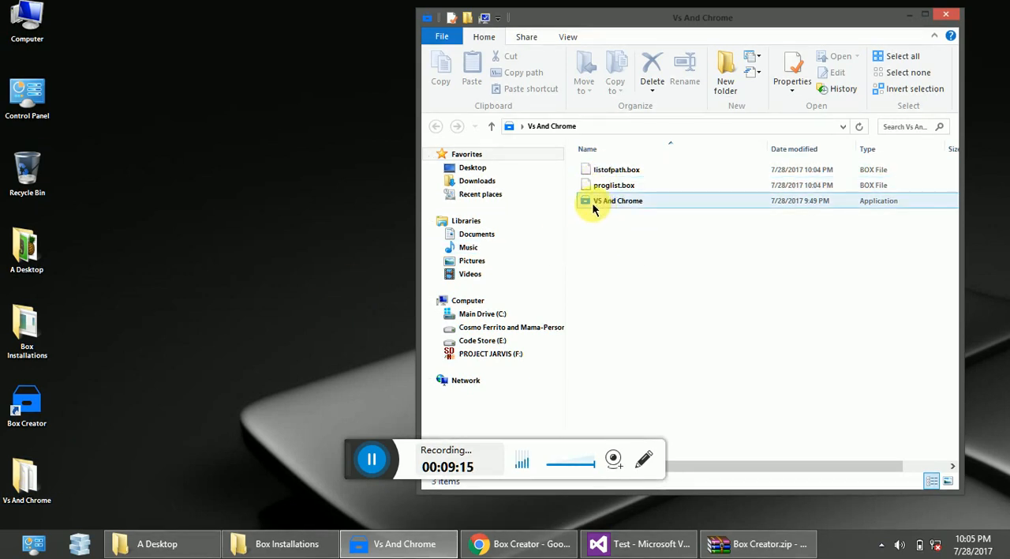
mouse_move(614, 209)
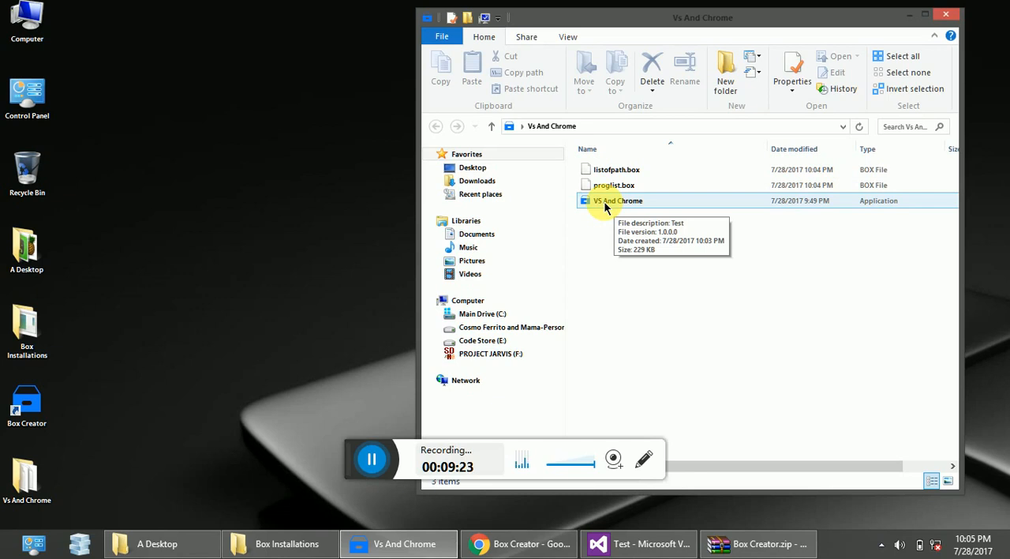
left_click(605, 202)
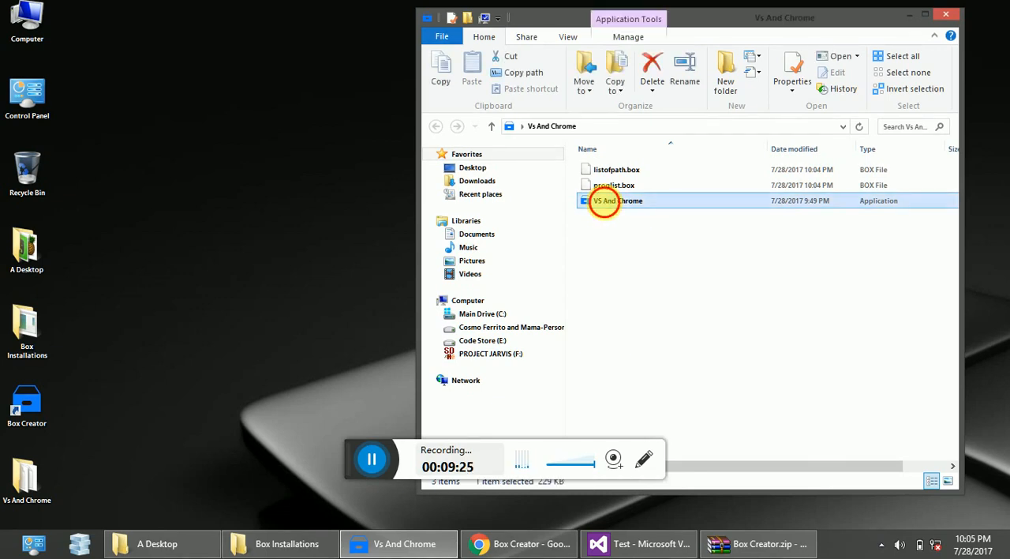
double_click(605, 202)
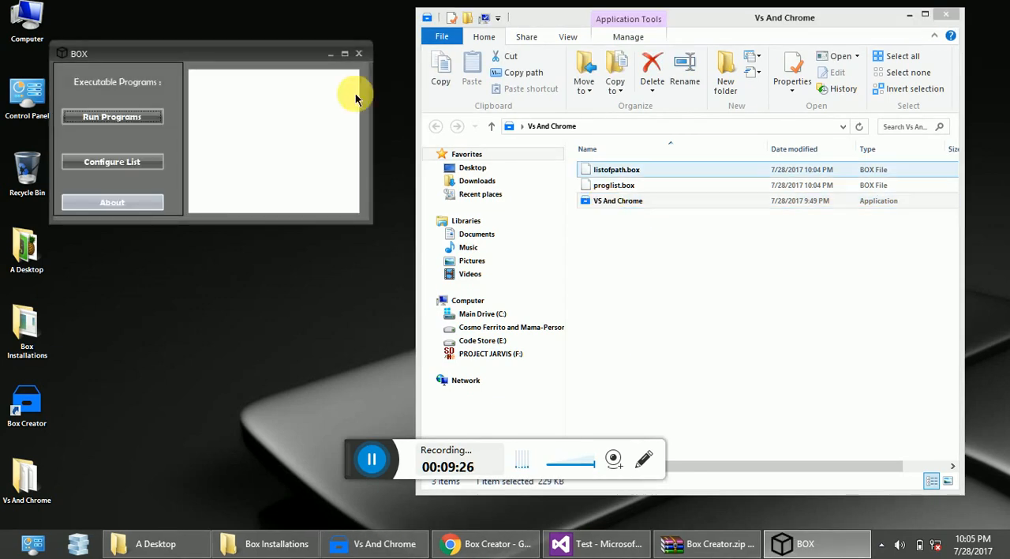
Minimize the Vs And Chrome folder window and move the BOX window to a free area of the desktop.
left_click_drag(186, 59, 383, 235)
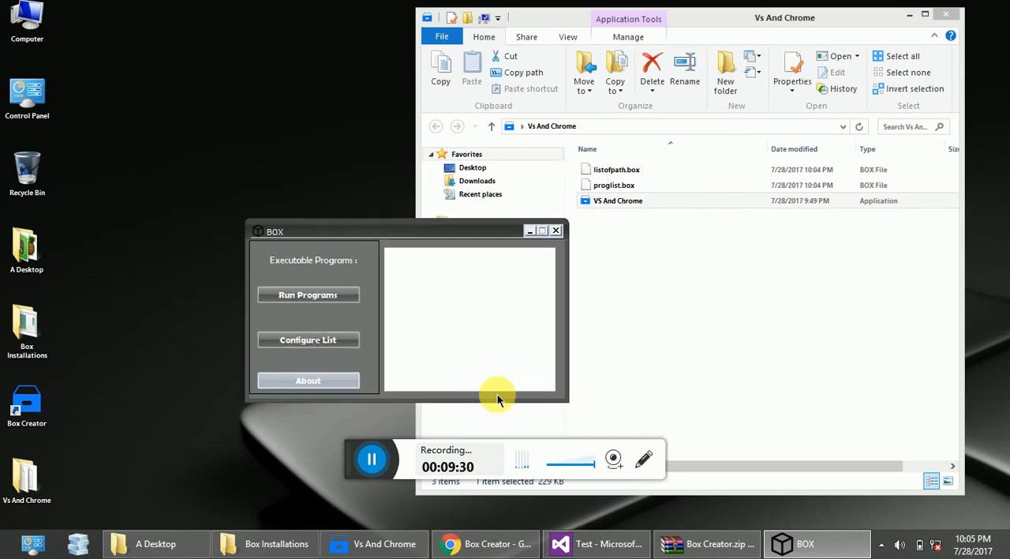
left_click(561, 315)
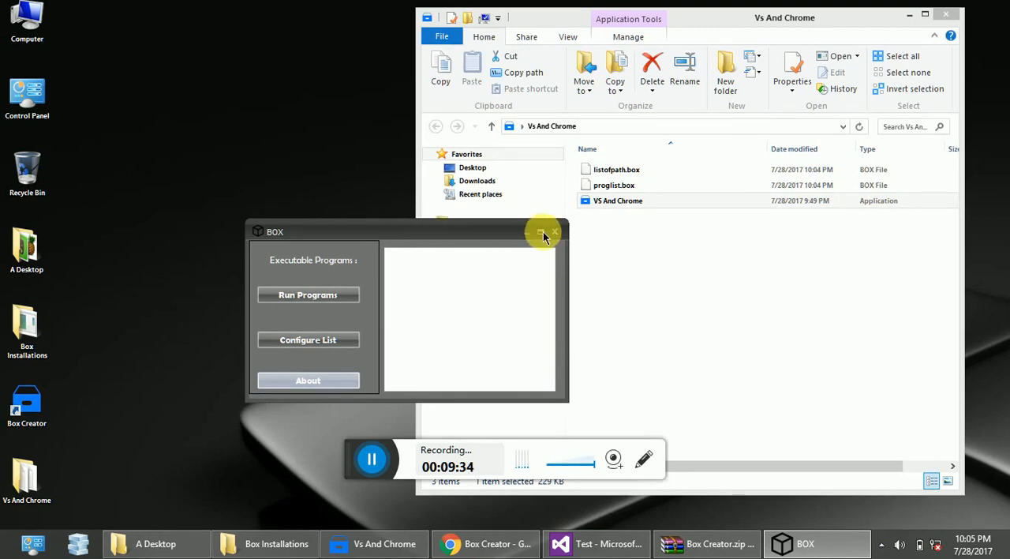
left_click(909, 15)
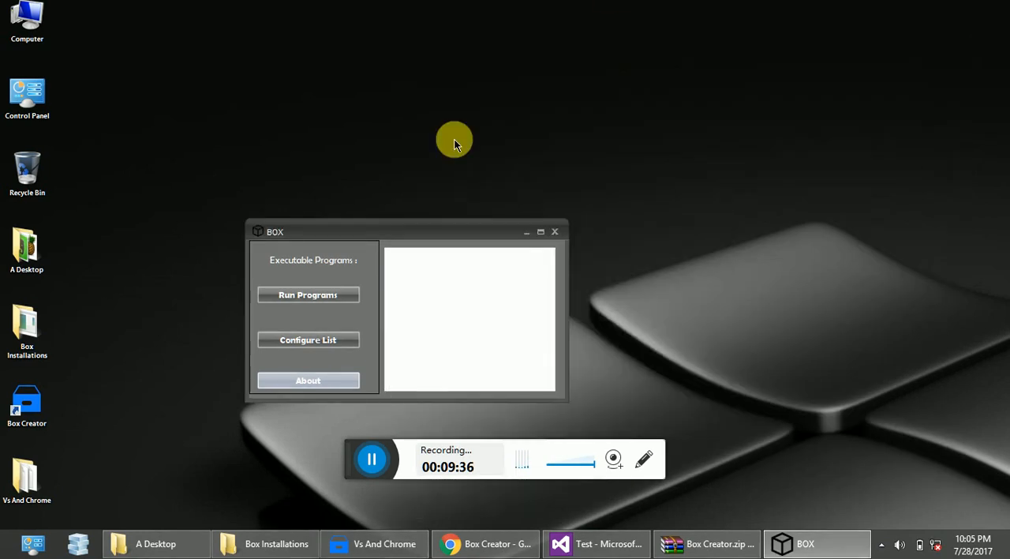
left_click_drag(409, 235, 647, 179)
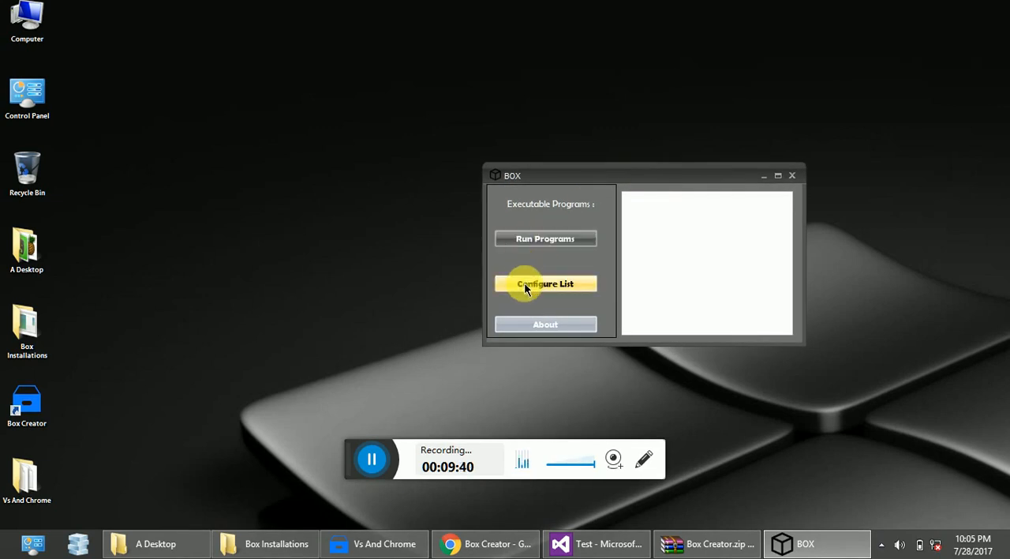
View the BOX program's About information and close it.
left_click(537, 325)
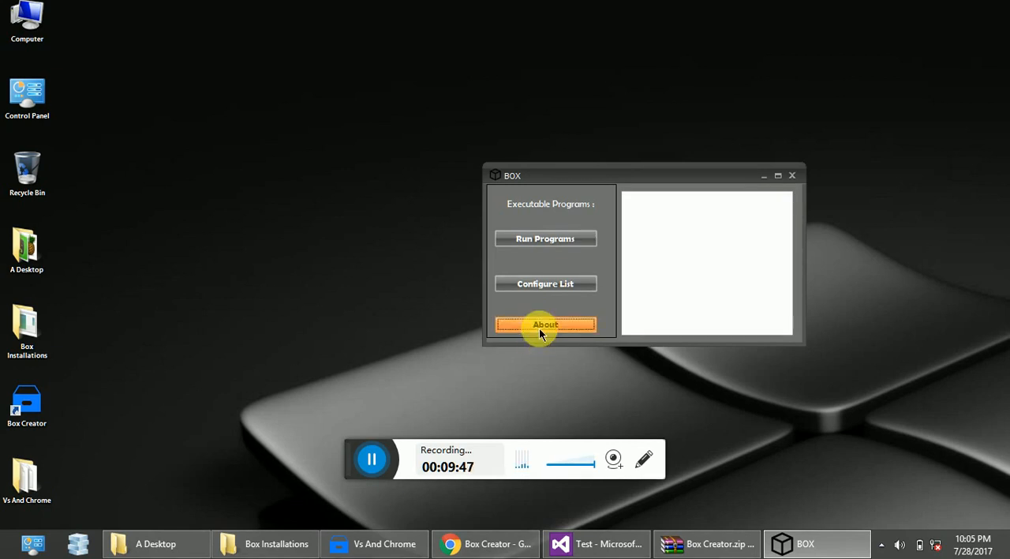
left_click(557, 315)
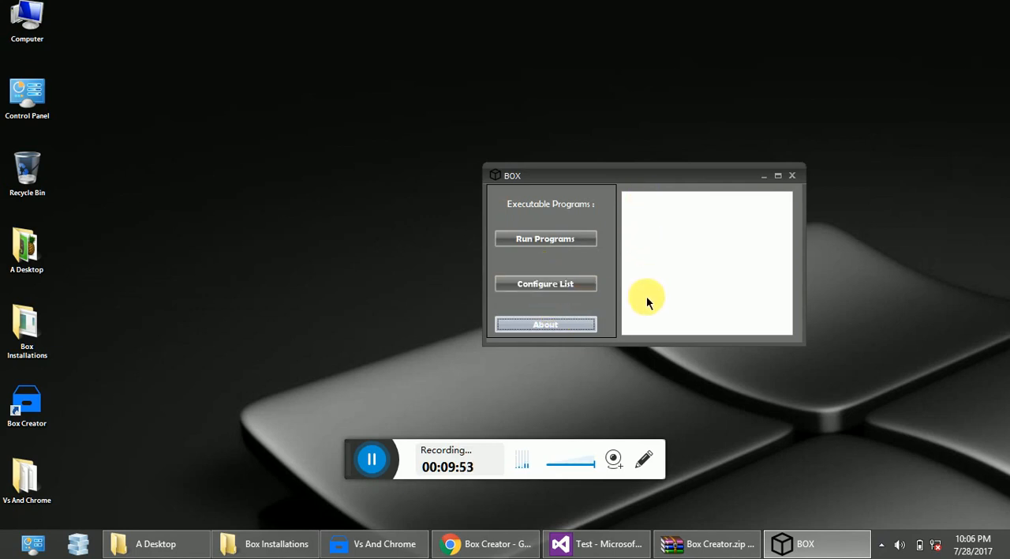
Open the program list configuration and add the Google Chrome shortcut from the Start Menu Programs folder as chrome.exe.
left_click(561, 286)
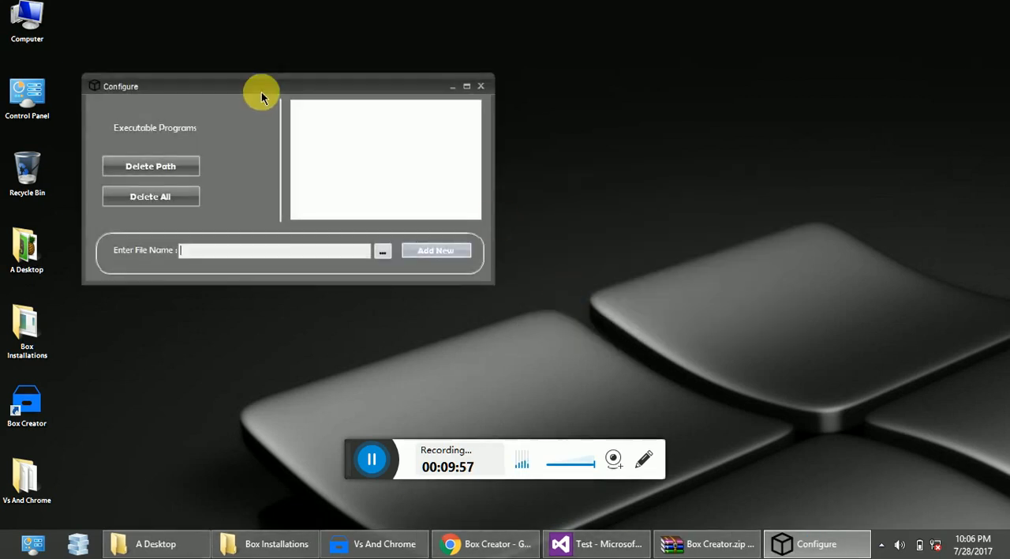
left_click_drag(261, 95, 515, 169)
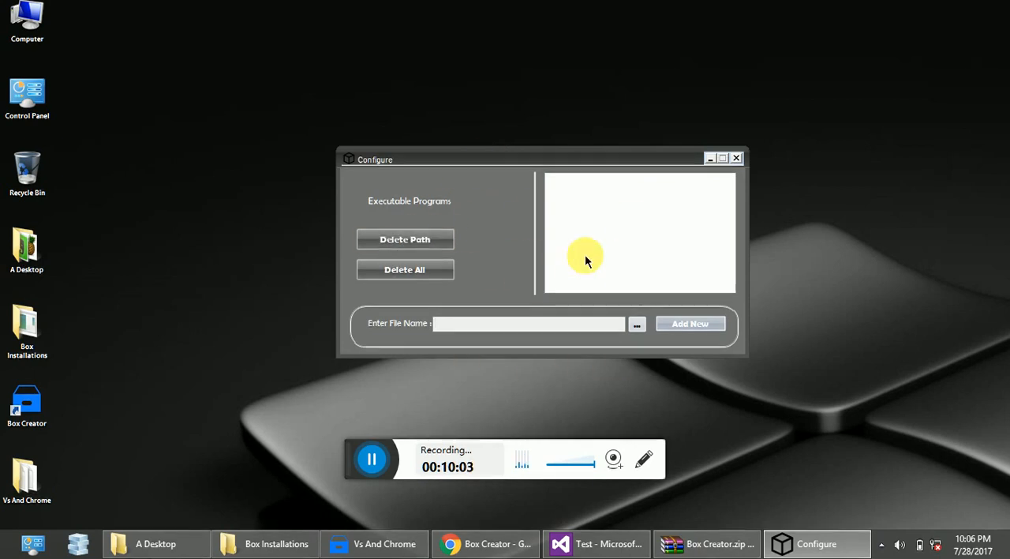
left_click(635, 326)
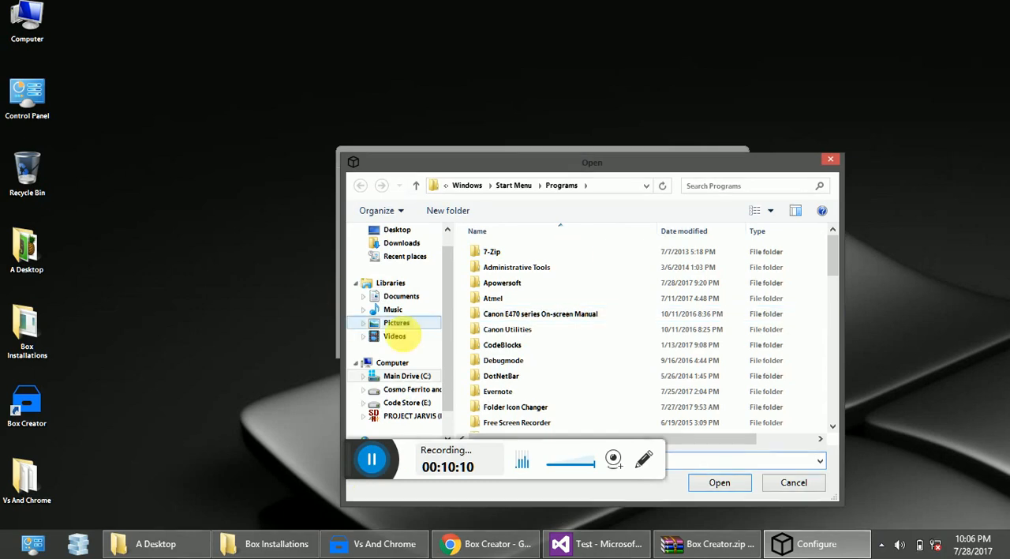
left_click(374, 464)
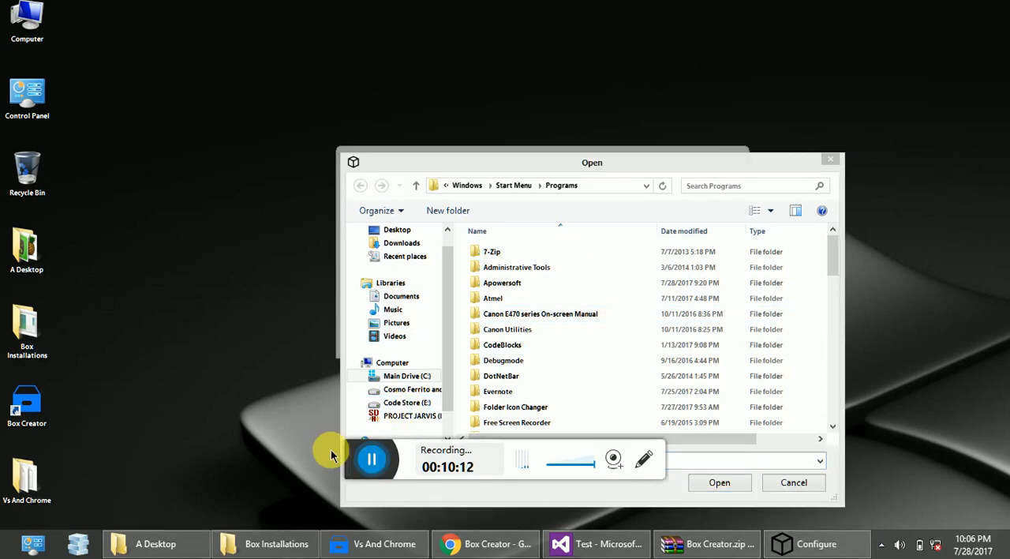
left_click(590, 187)
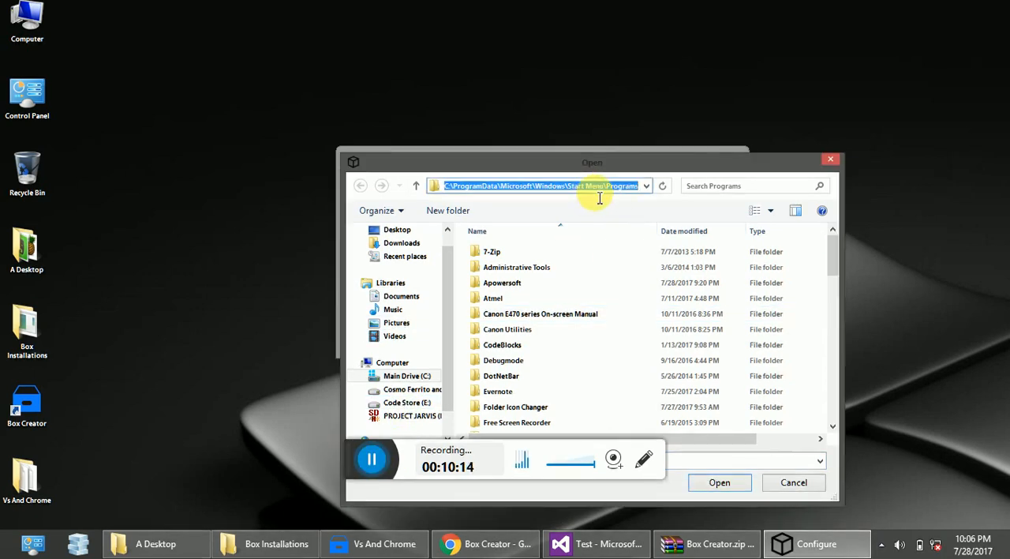
left_click(598, 195)
key("Escape")
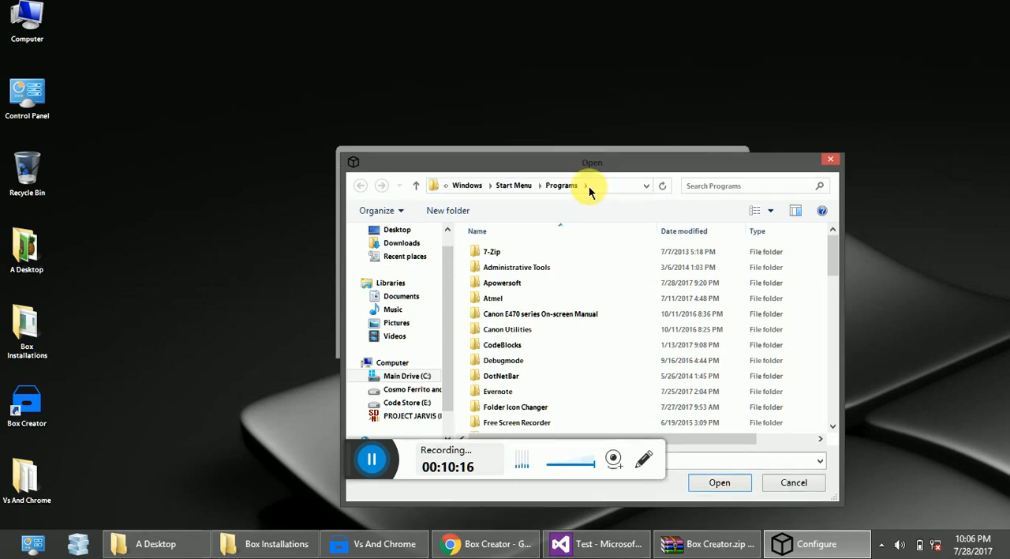
left_click_drag(829, 265, 833, 411)
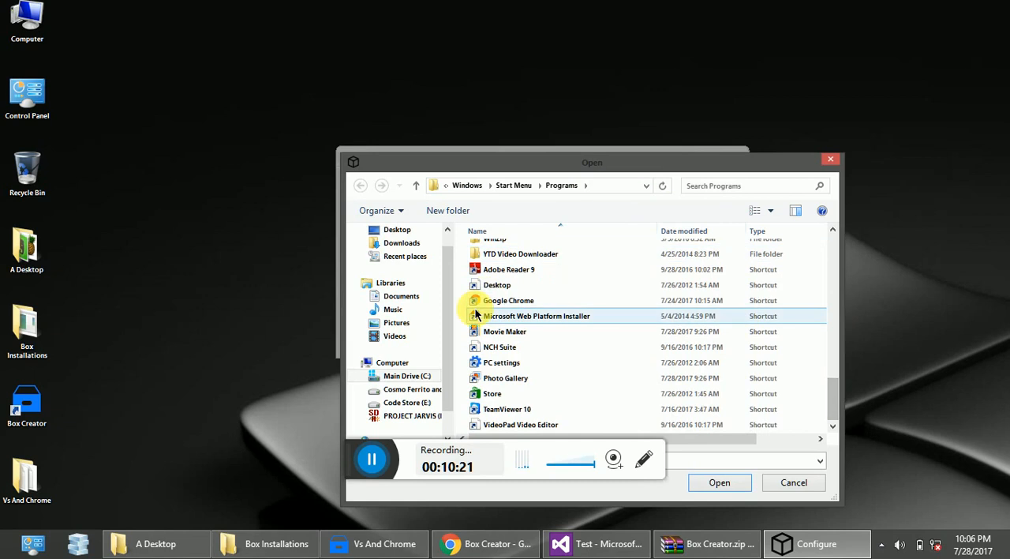
left_click(494, 302)
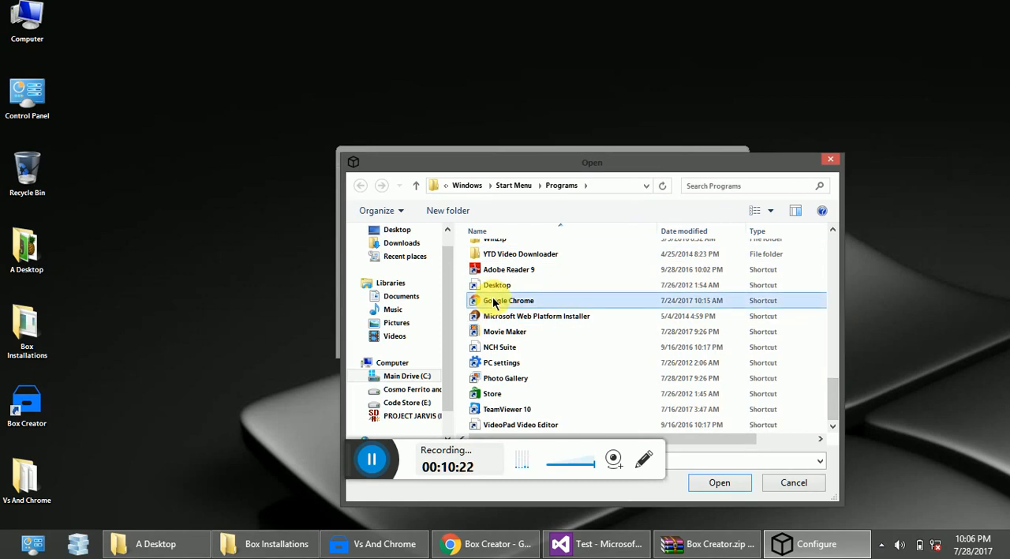
left_click(710, 483)
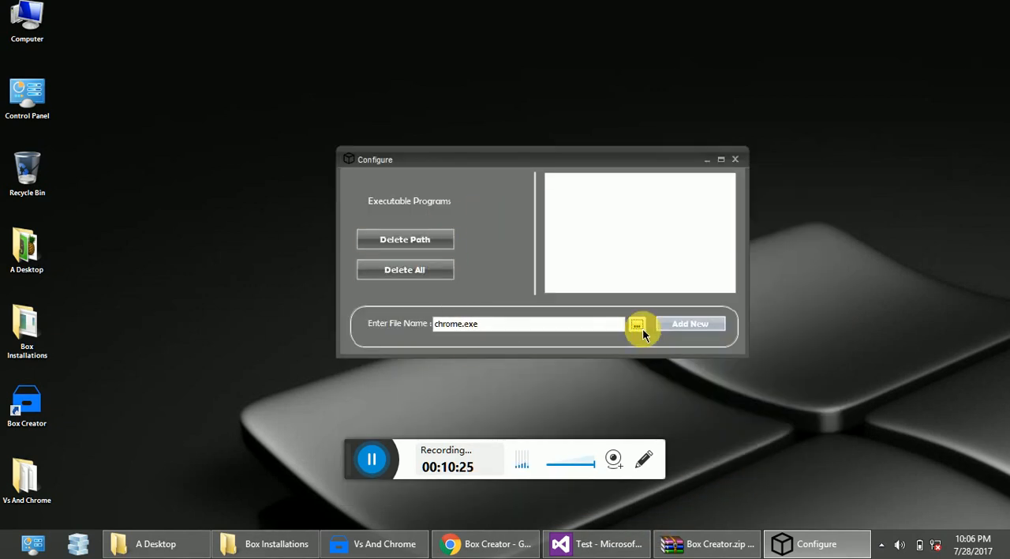
left_click(663, 325)
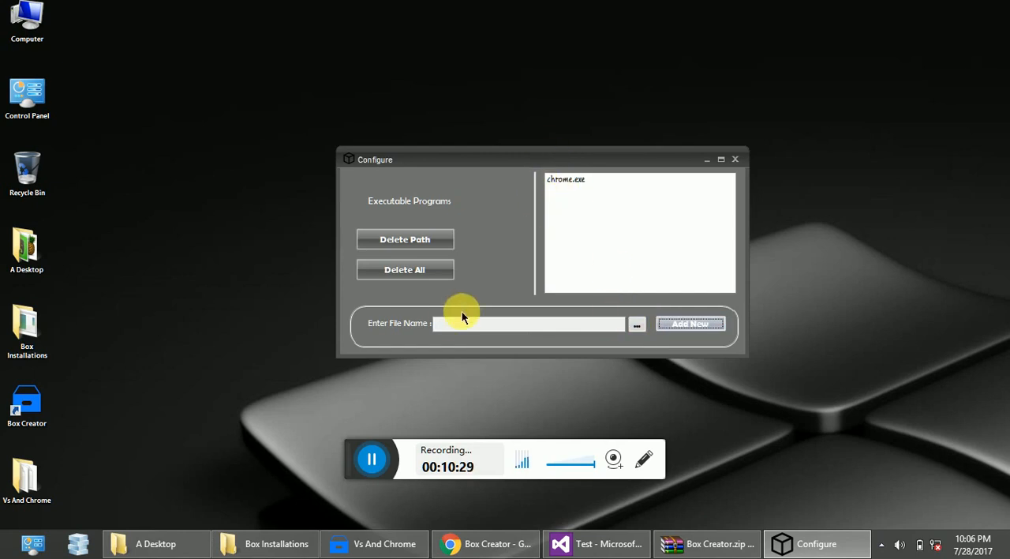
Browse to the Movie Maker shortcut, name the entry Video Editor.exe, and add it to the executable programs list.
left_click(635, 326)
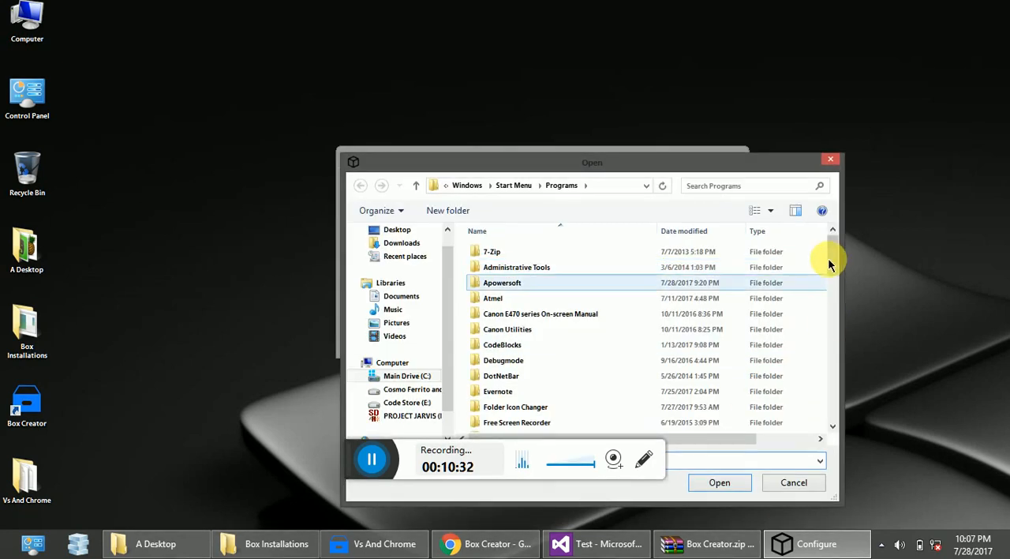
left_click_drag(834, 259, 836, 400)
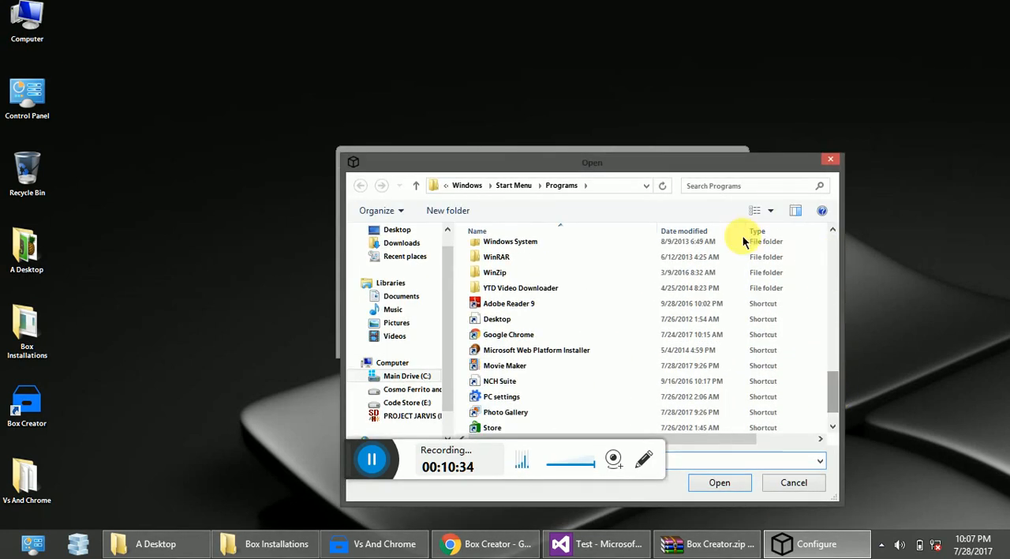
left_click(505, 369)
left_click(719, 482)
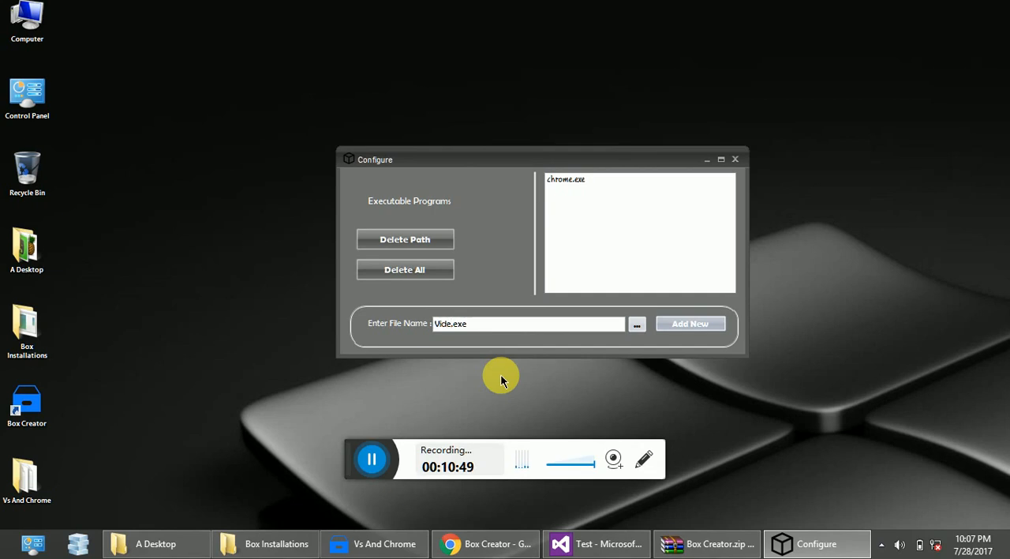
type("itor")
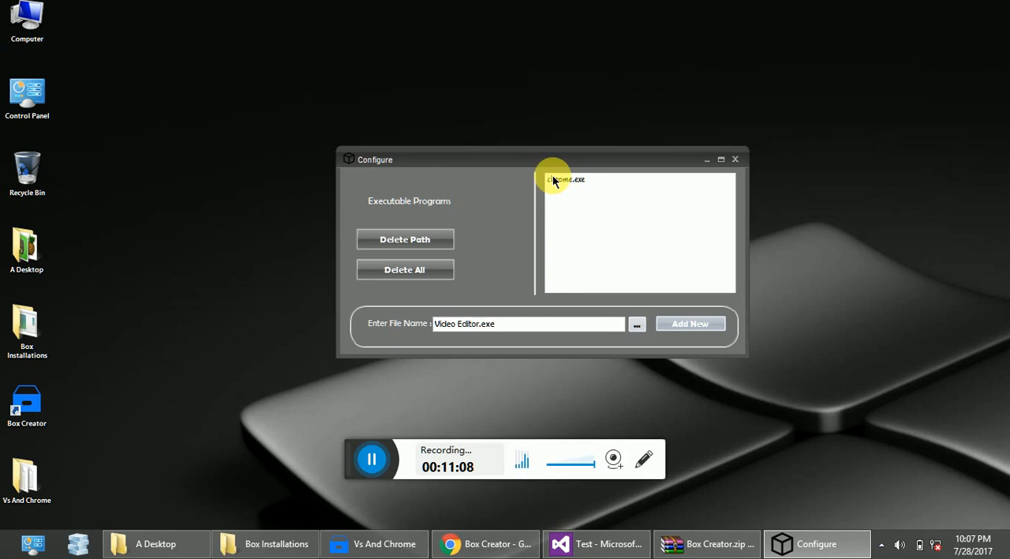
left_click(667, 326)
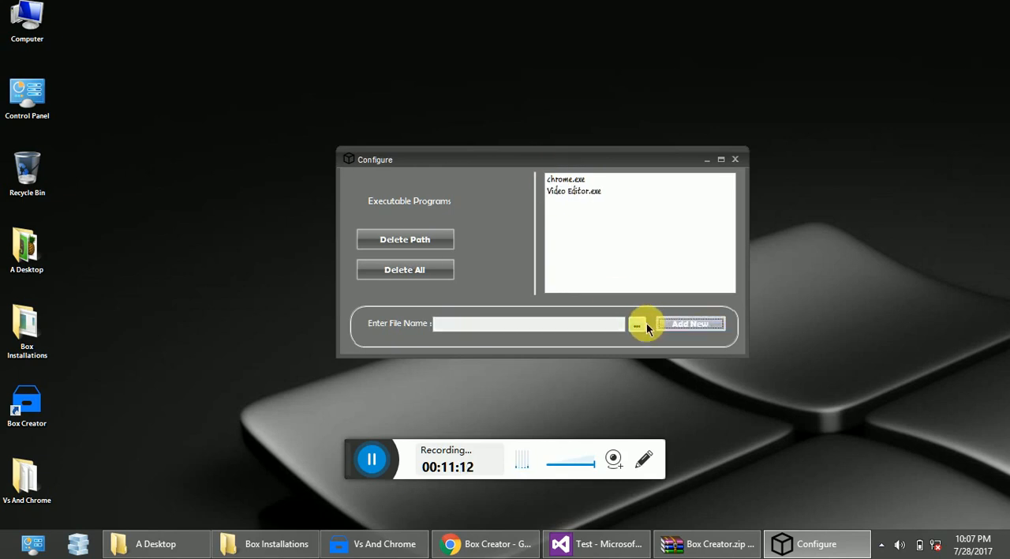
Browse to the Adobe Reader 9 shortcut and add it to the executable programs list as SC_Reader.ico.
left_click(636, 325)
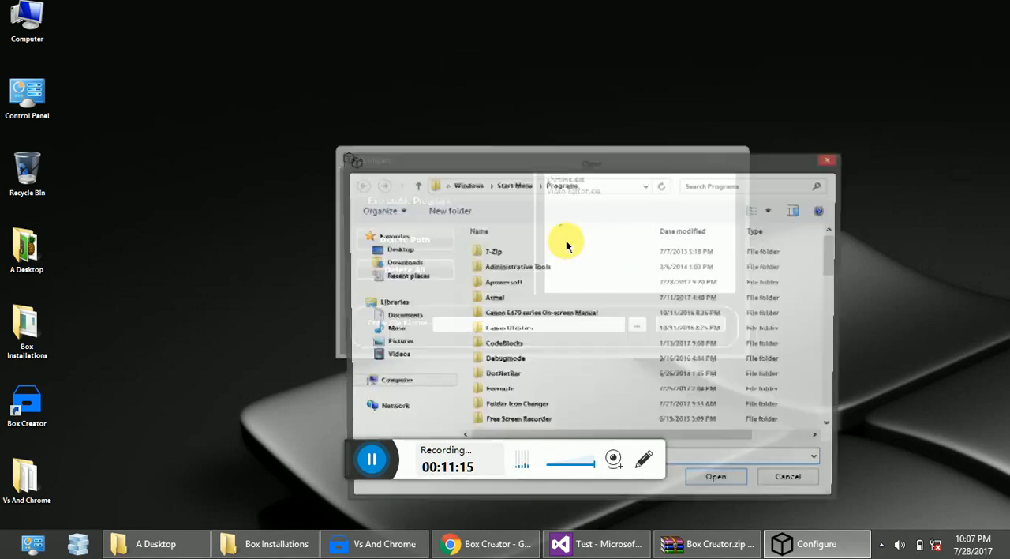
left_click_drag(831, 261, 829, 387)
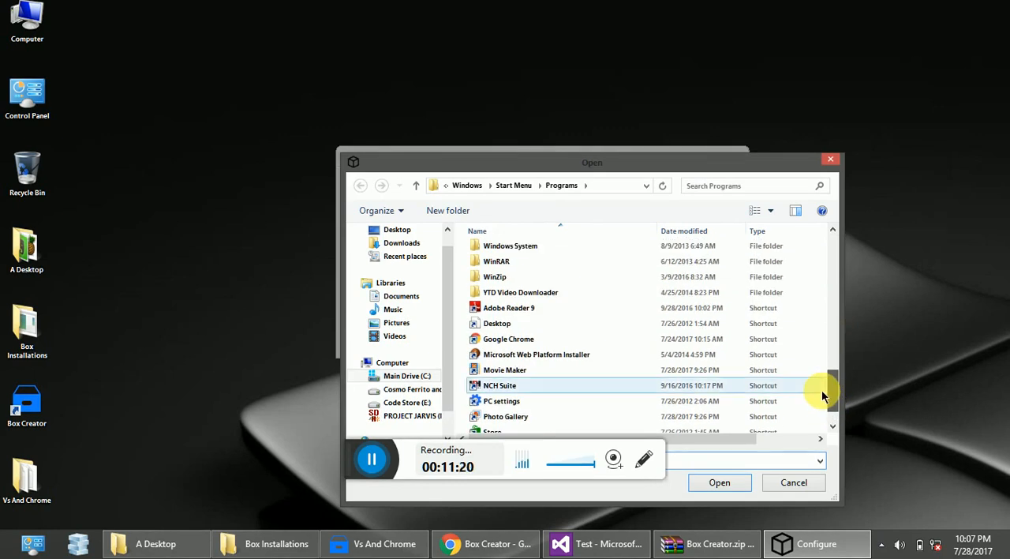
left_click(494, 312)
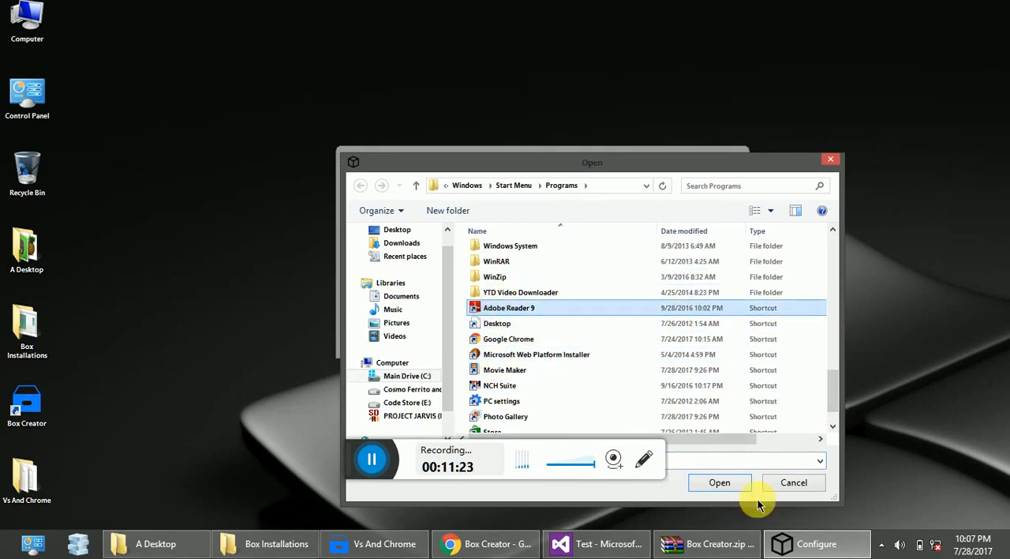
left_click(734, 483)
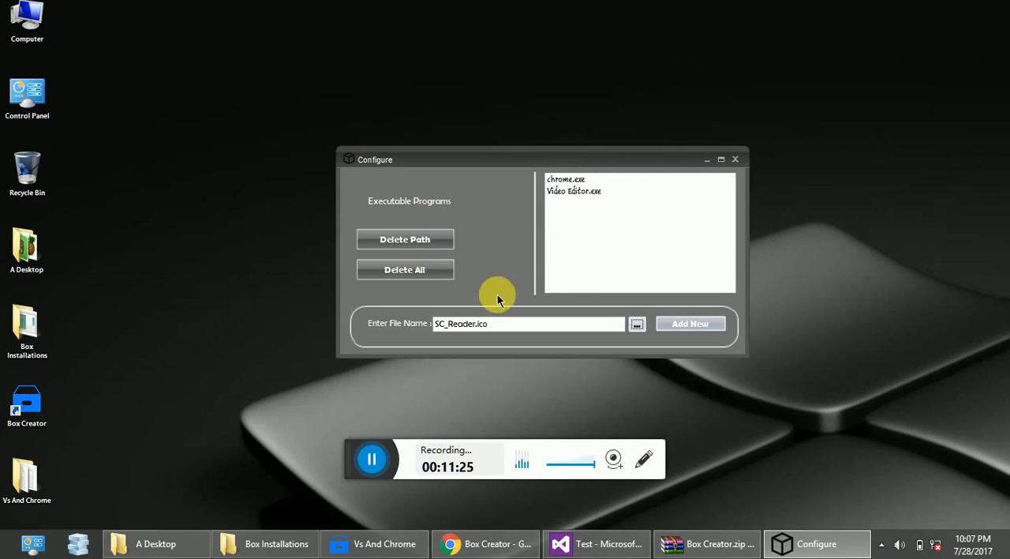
left_click(465, 325)
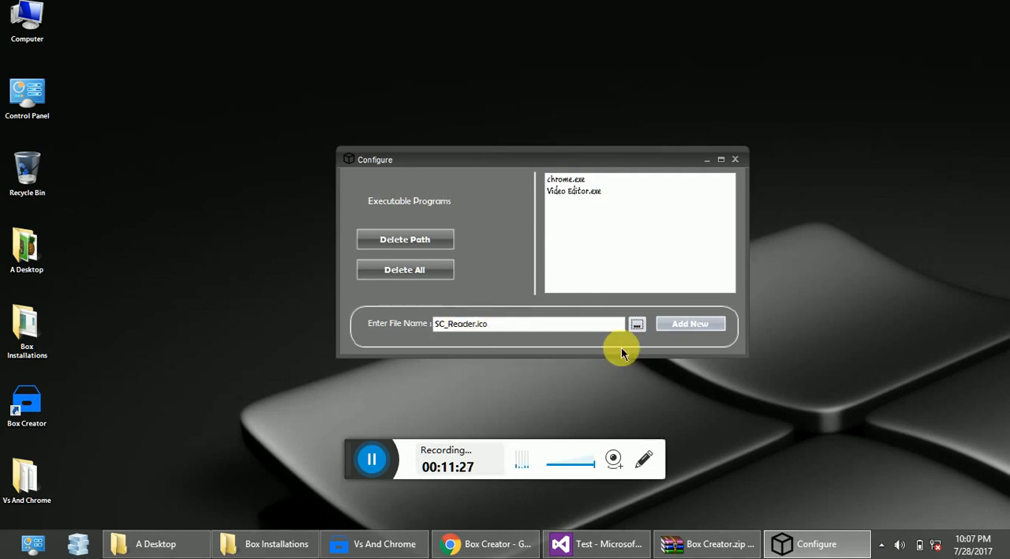
left_click(691, 326)
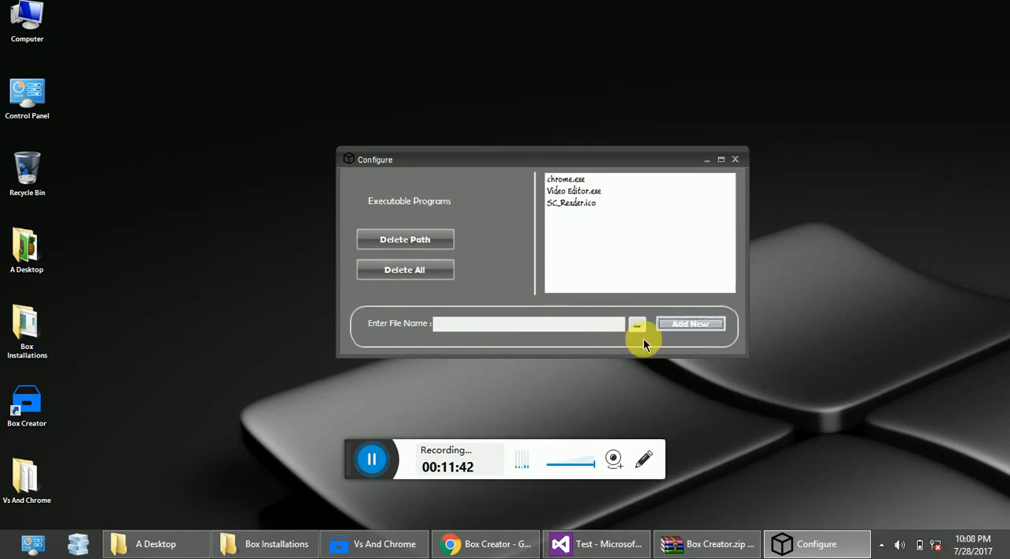
Close the Configure window and run all the listed programs from BOX.
left_click(737, 159)
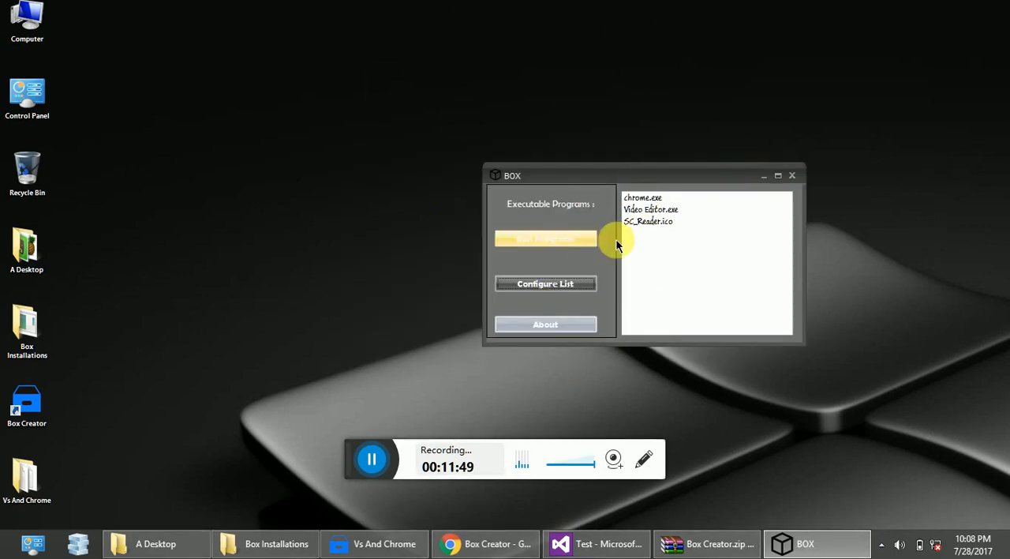
left_click(545, 245)
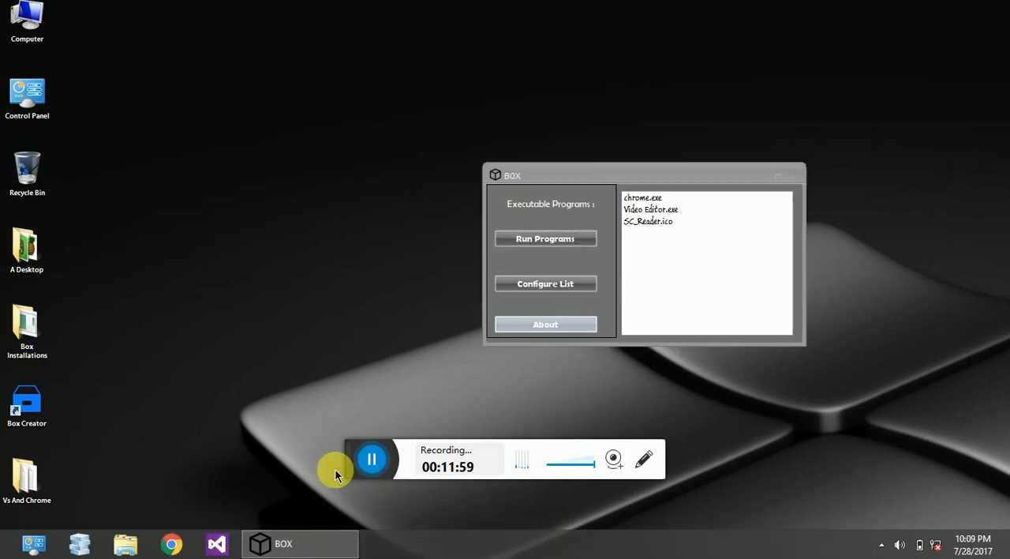
left_click(534, 243)
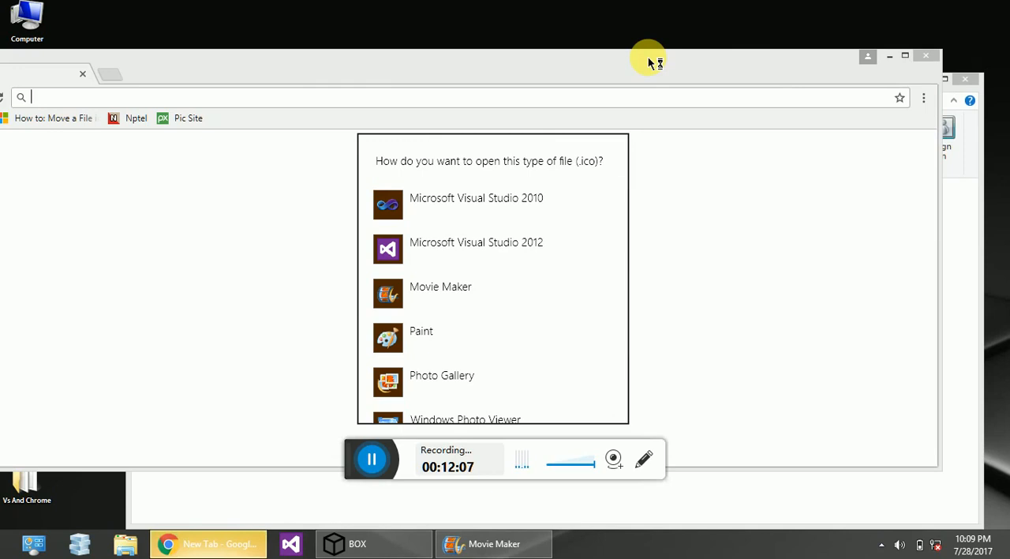
Move the launched Chrome window around to check what opened behind it, and close both Chrome and Movie Maker.
left_click_drag(699, 68, 804, 86)
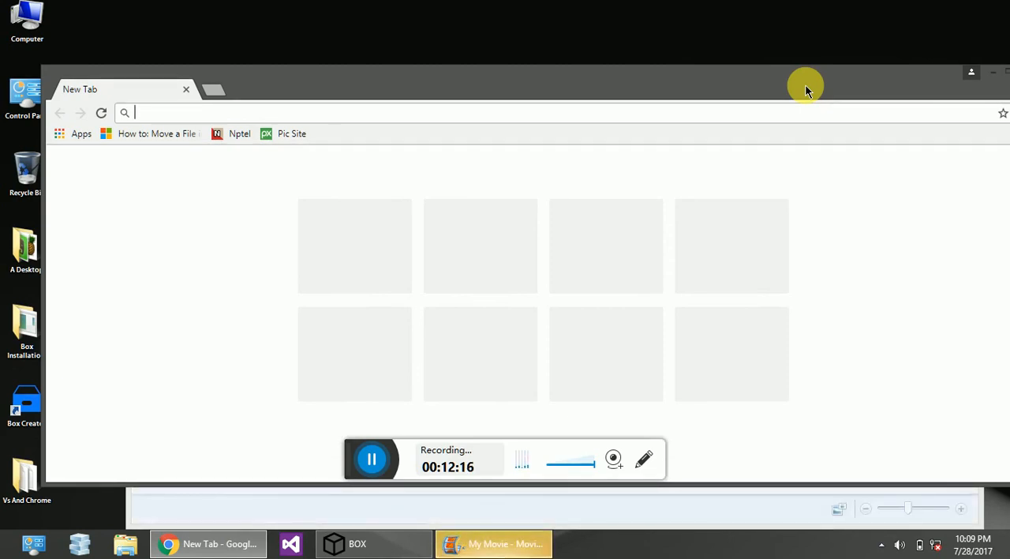
left_click_drag(766, 79, 725, 95)
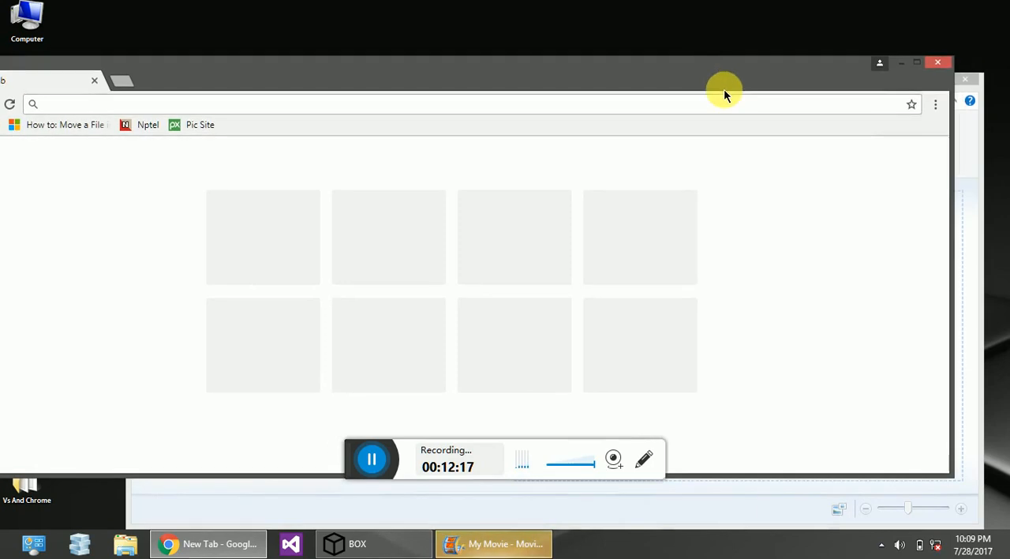
left_click(939, 60)
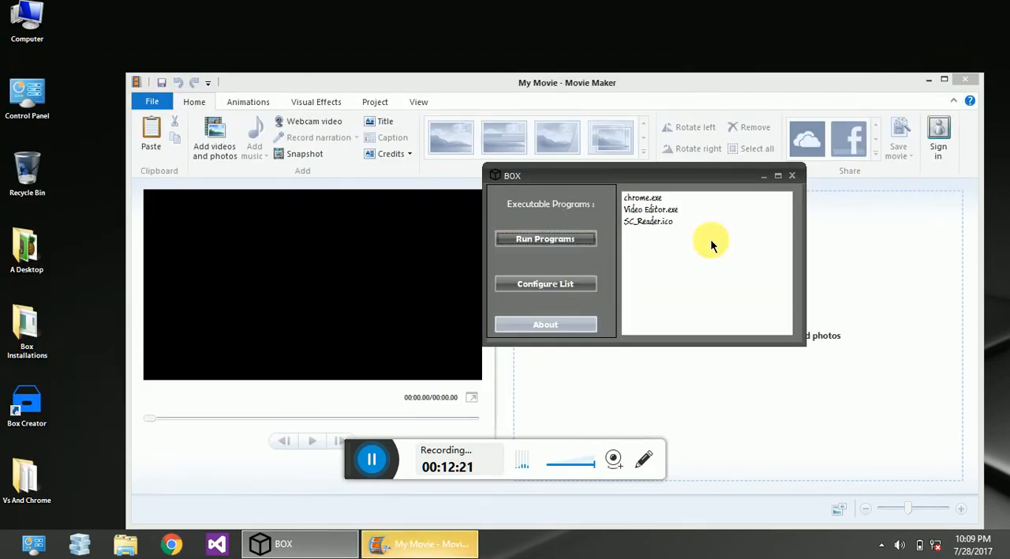
left_click(968, 77)
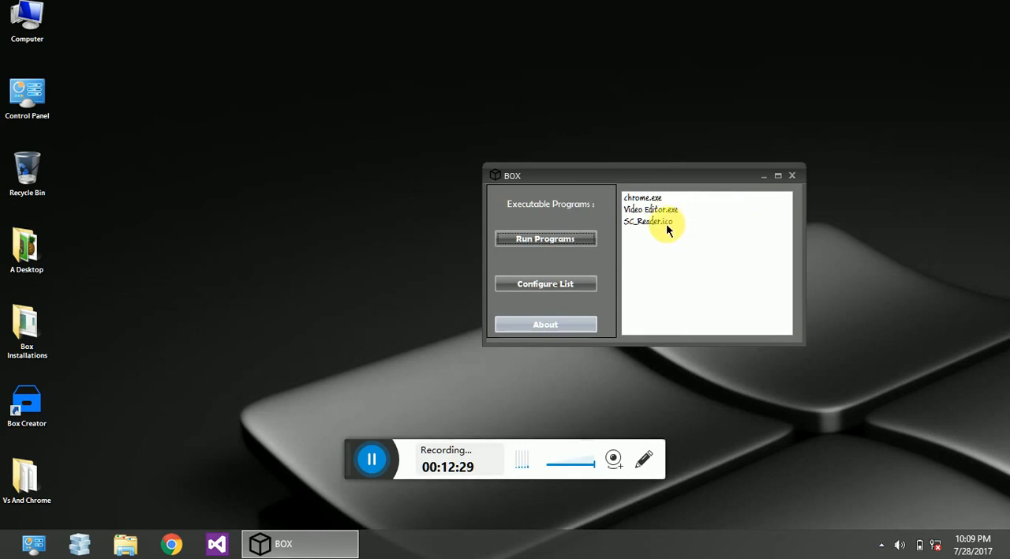
Reopen the program list configuration, delete the SC_Reader.ico entry, and close the Configure window.
left_click(564, 280)
left_click_drag(211, 70, 445, 167)
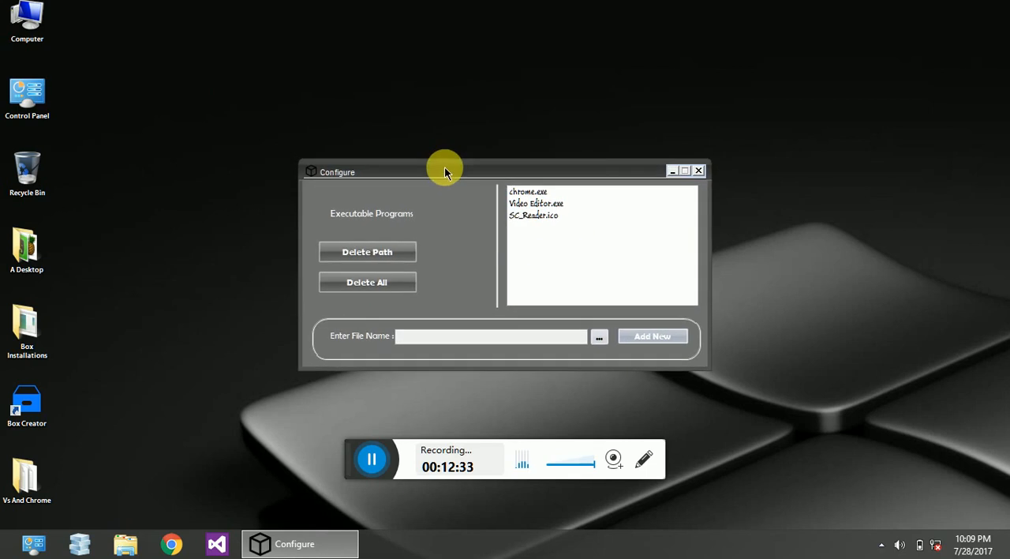
left_click(529, 217)
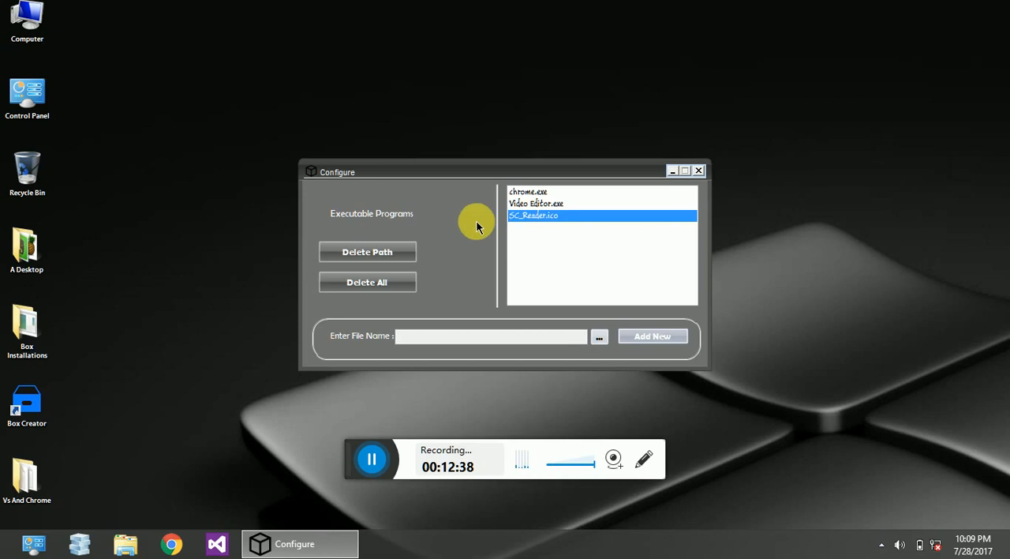
left_click(383, 249)
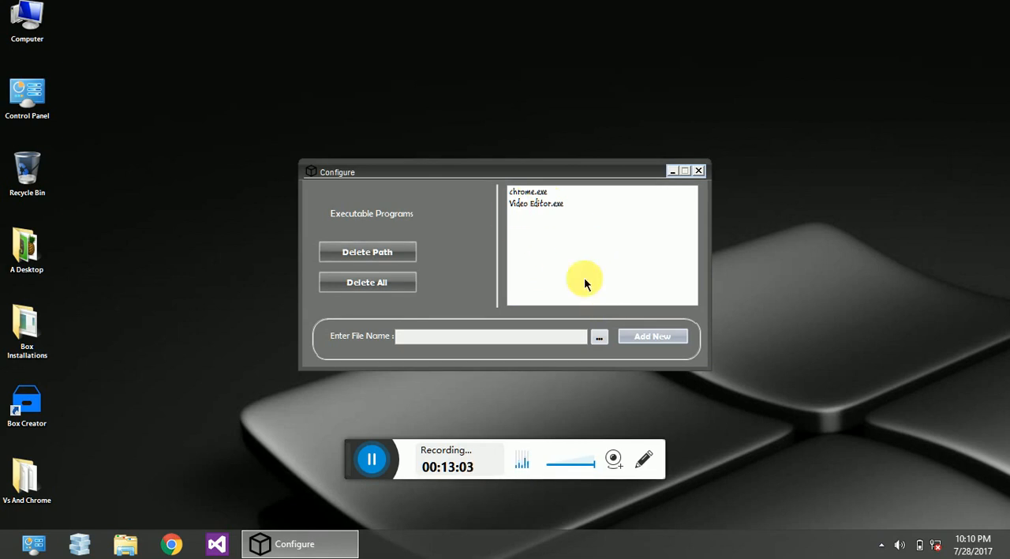
left_click(697, 172)
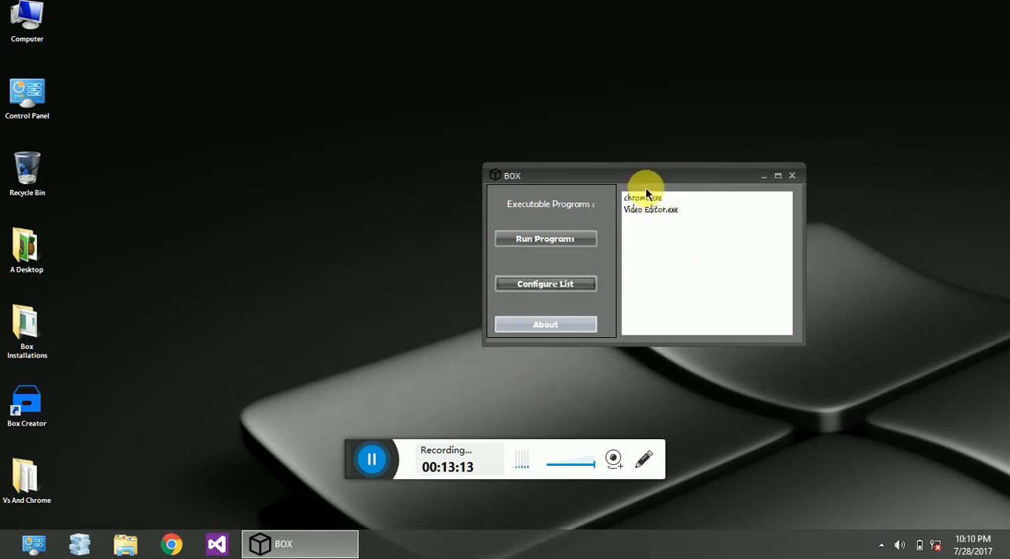
Run the listed programs again, close the launched Chrome and Movie Maker windows, and exit BOX.
left_click(528, 243)
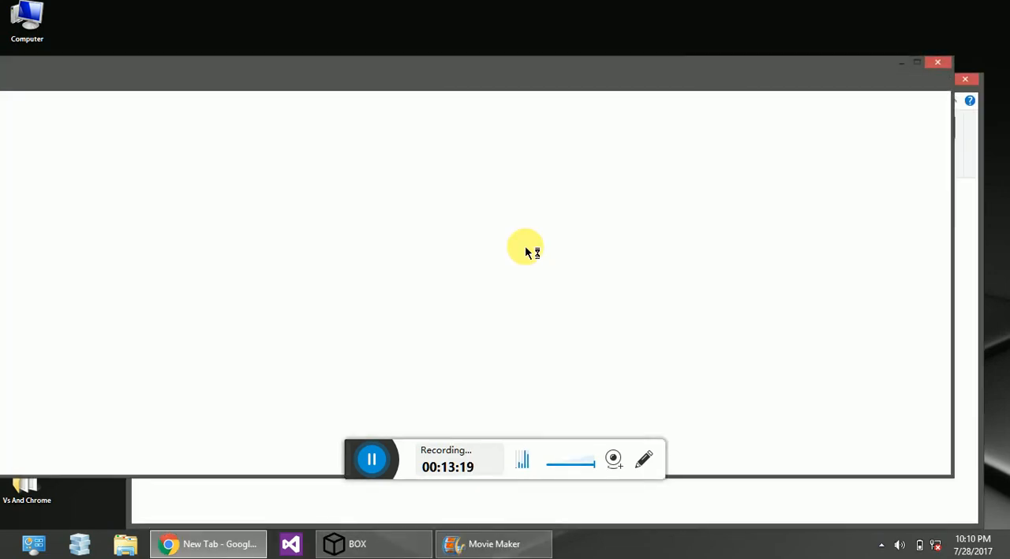
left_click(935, 63)
left_click(964, 82)
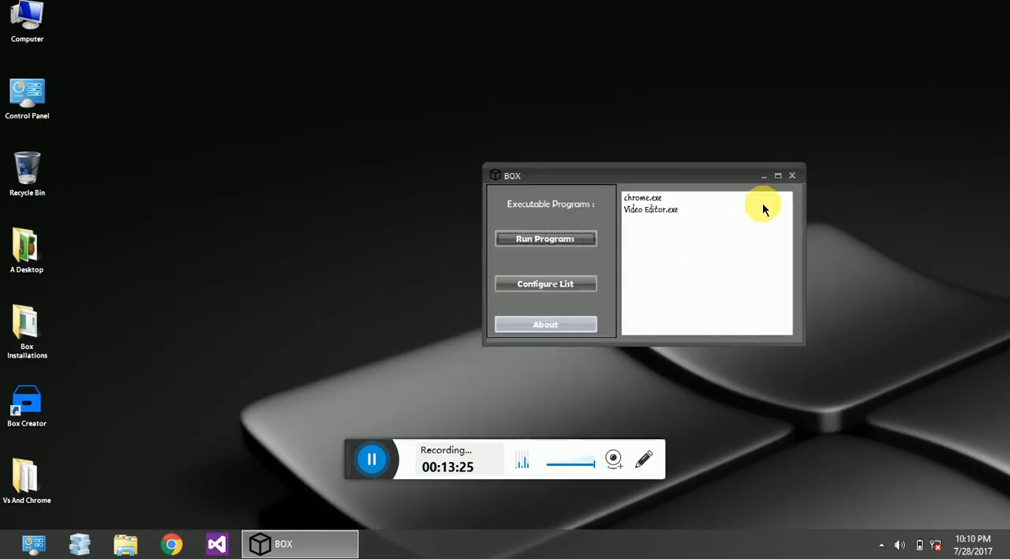
left_click(790, 177)
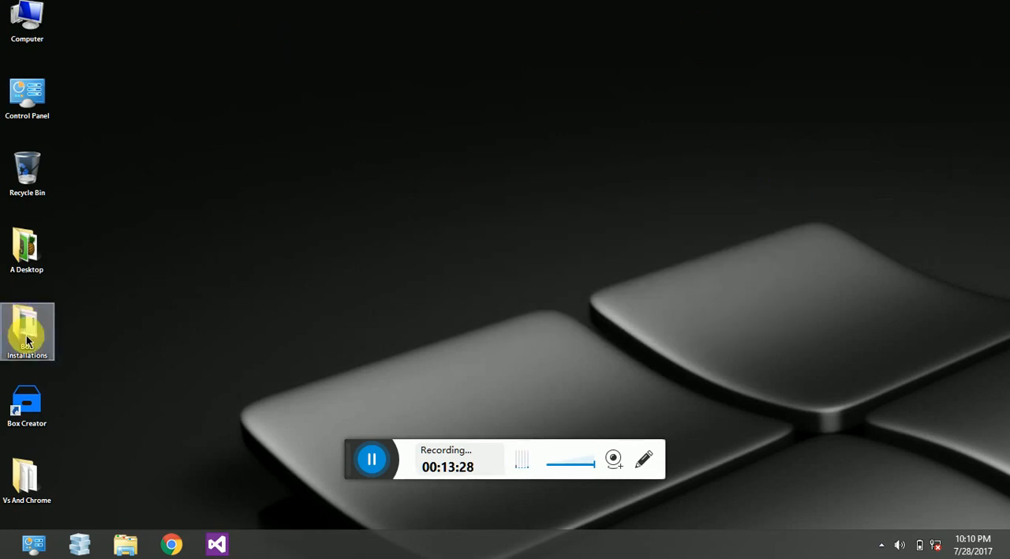
Refresh the desktop and launch the VS And Chrome application from the Vs And Chrome folder.
right_click(230, 277)
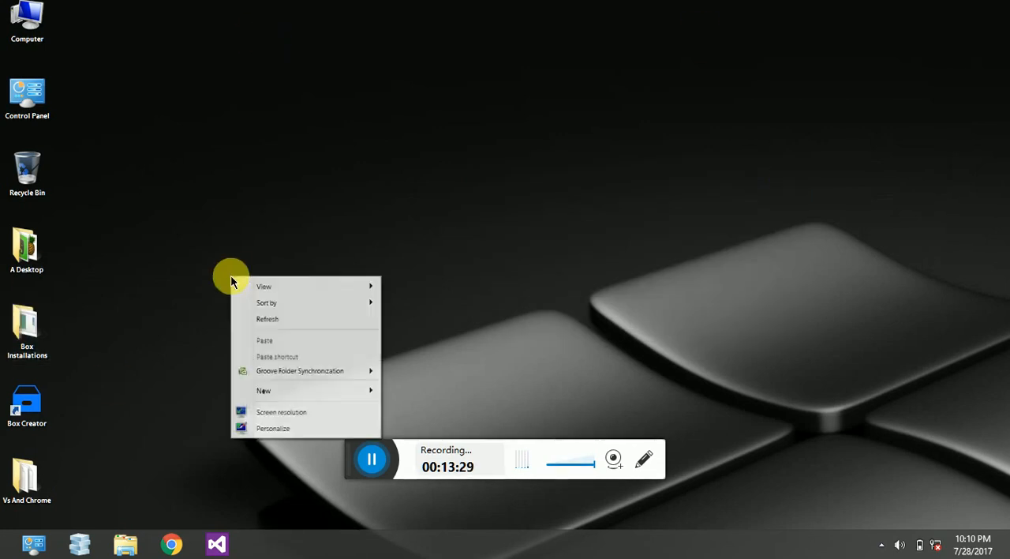
left_click(244, 318)
double_click(2, 474)
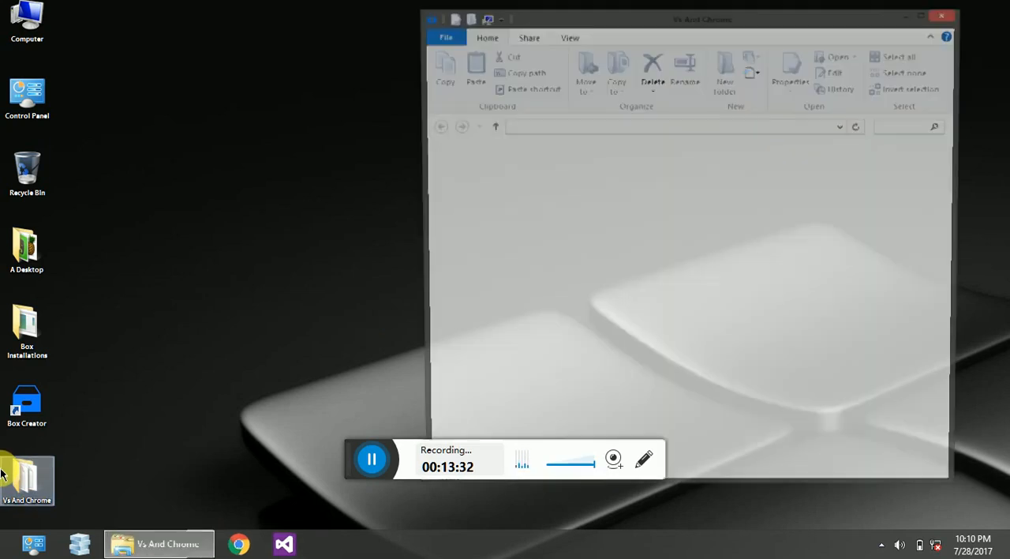
left_click(624, 201)
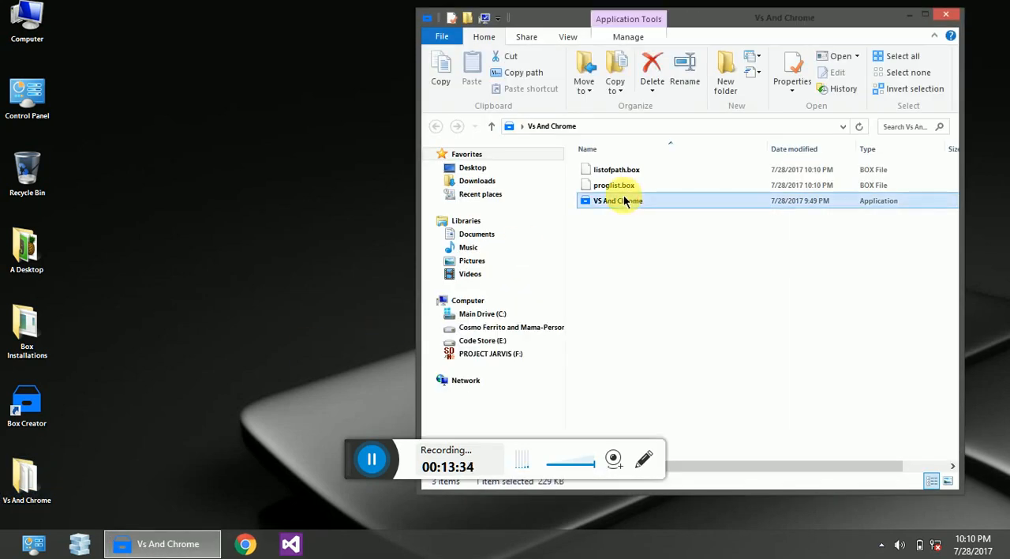
double_click(624, 201)
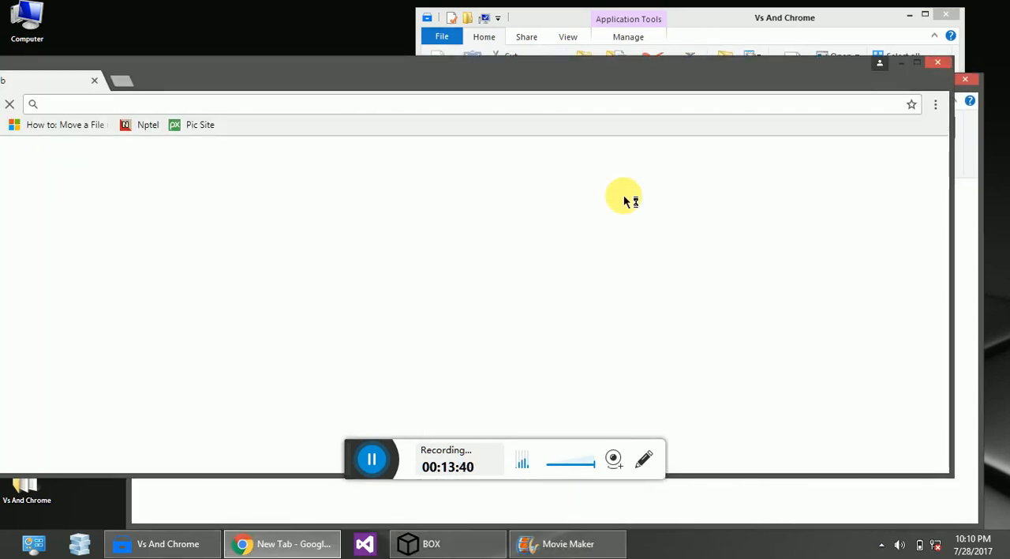
Close the launched Chrome and Movie Maker windows to get back to BOX.
left_click(938, 62)
left_click(966, 83)
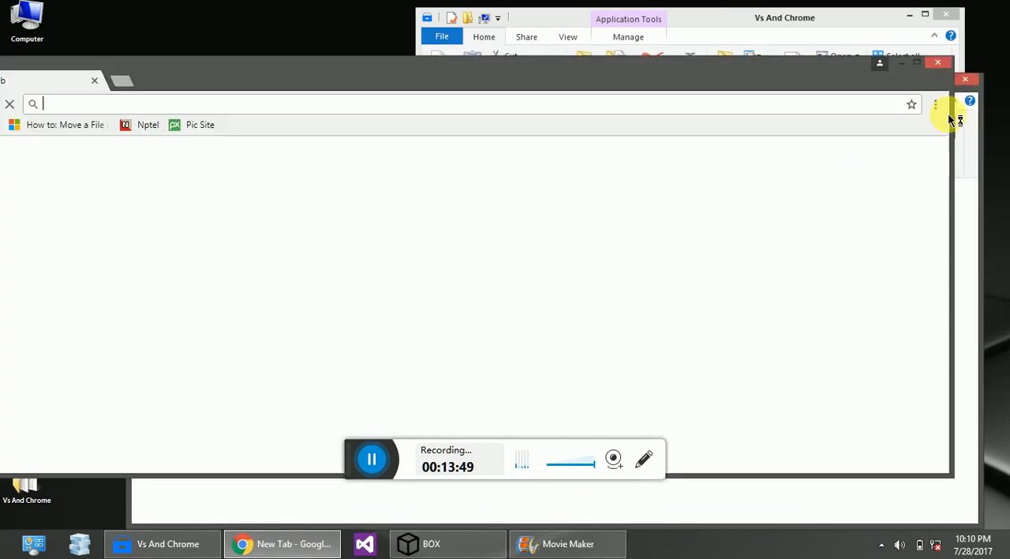
left_click(965, 79)
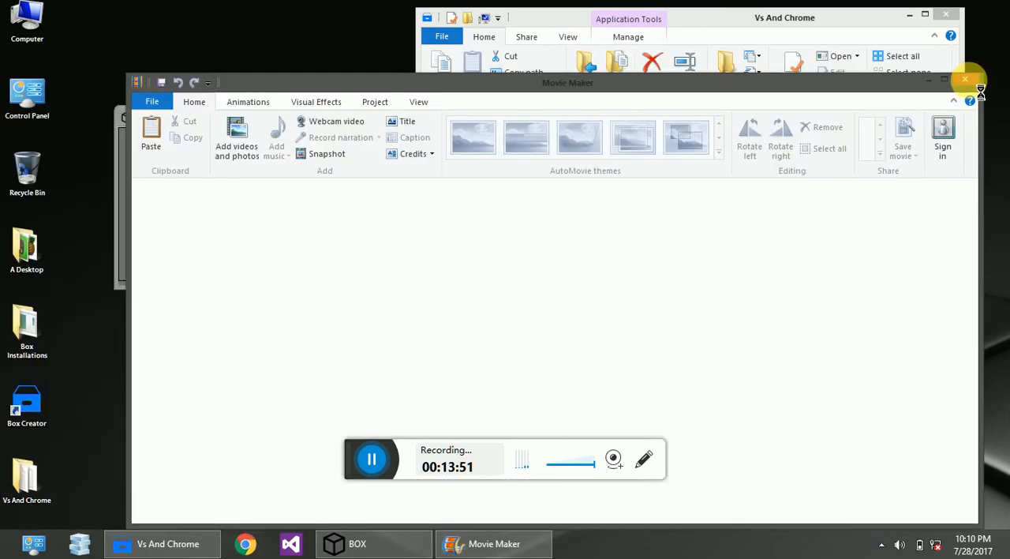
left_click(965, 81)
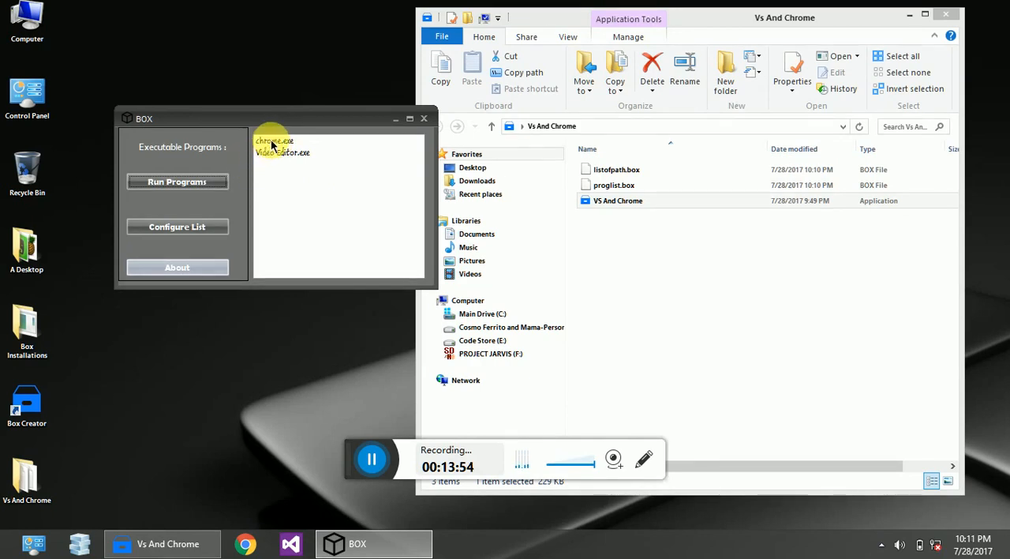
Run only chrome.exe from the executable programs list and close the Chrome window it opens.
left_click(269, 140)
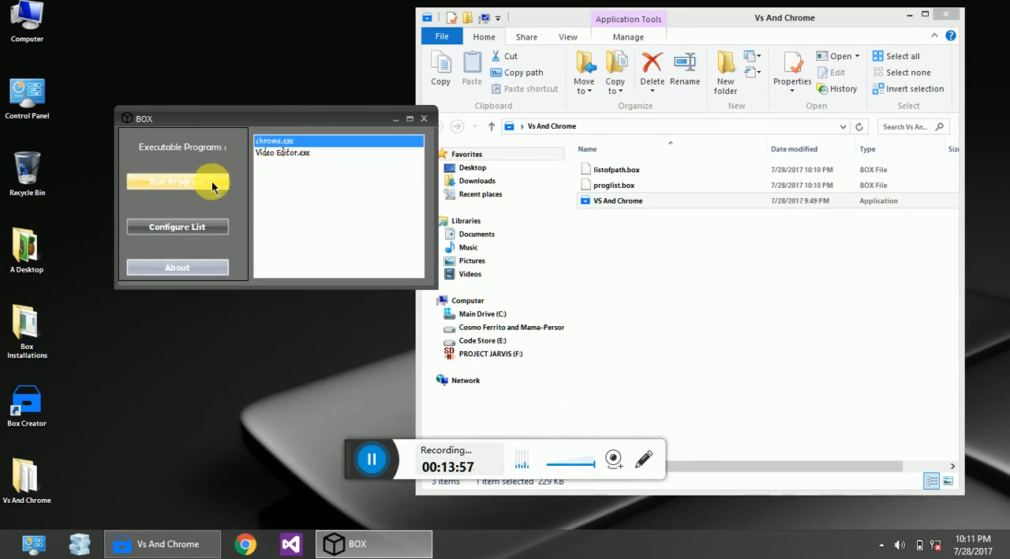
left_click(267, 153)
left_click(270, 143)
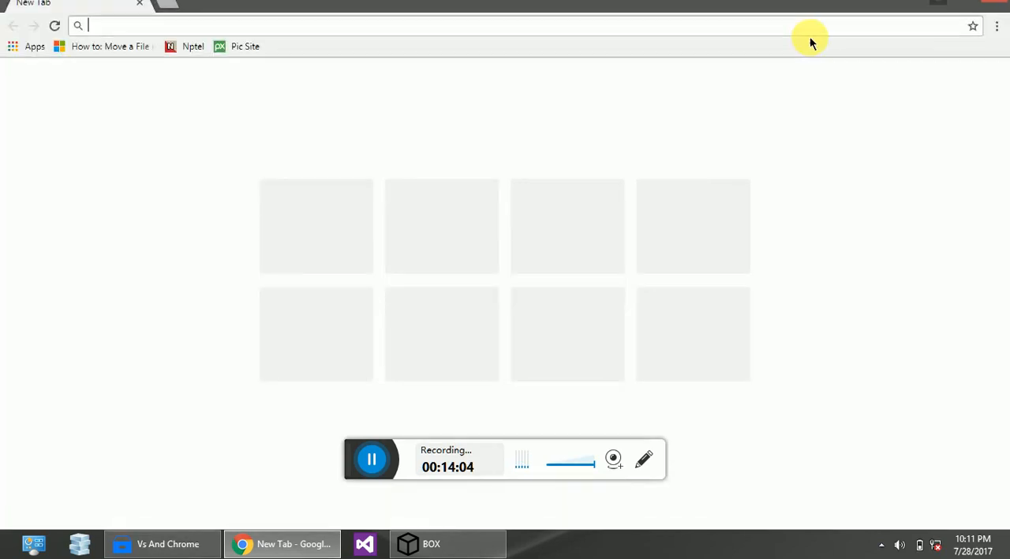
left_click(996, 7)
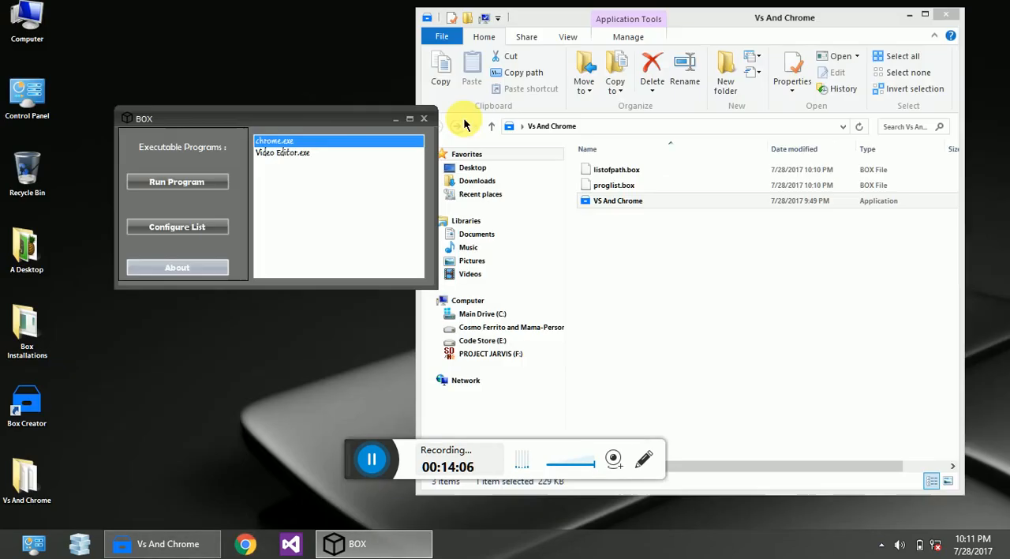
Run only Video Editor.exe from the executable programs list and close the Movie Maker window.
left_click(301, 154)
double_click(301, 156)
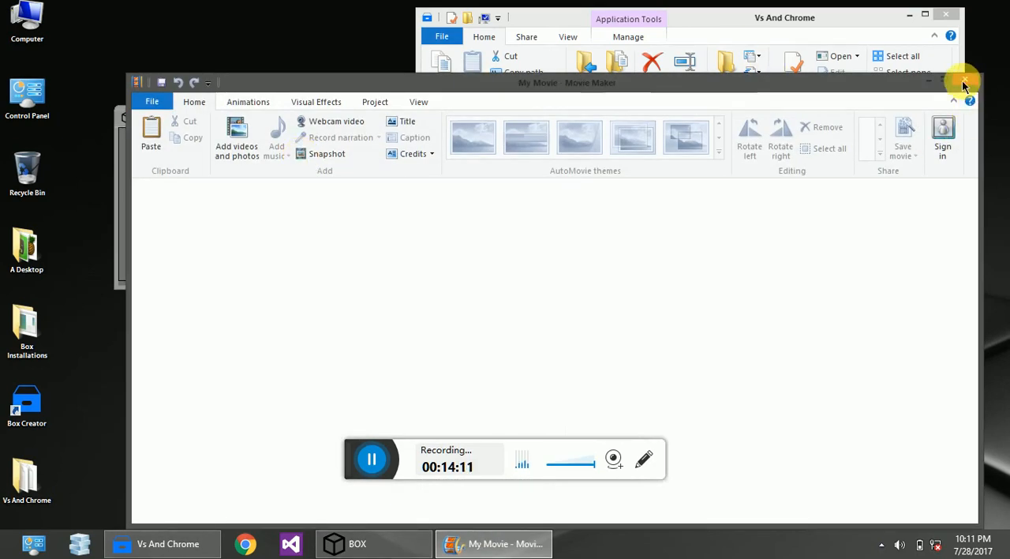
left_click(965, 79)
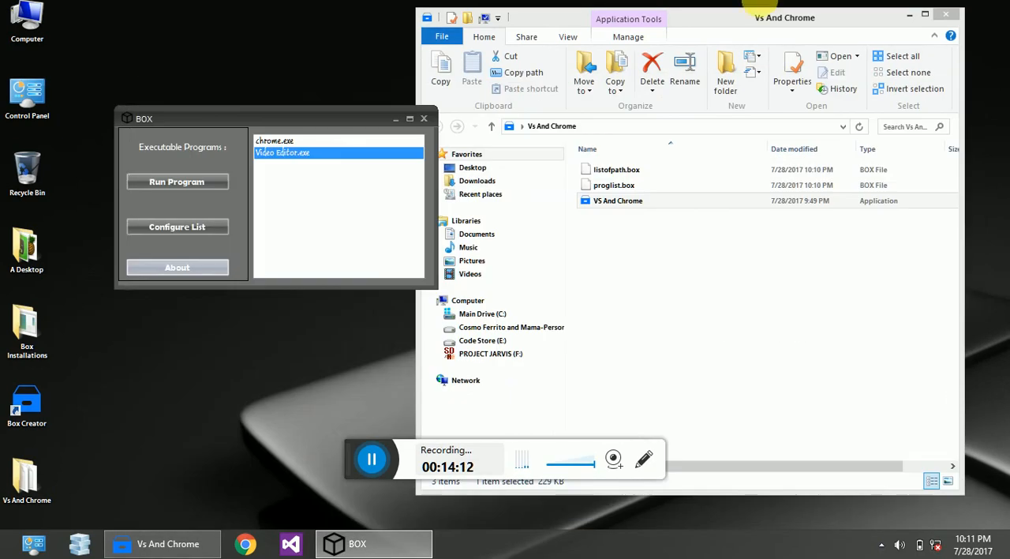
Clear the list selection, run all the listed programs together, and close the Chrome and Movie Maker windows.
left_click(259, 142)
left_click(243, 154)
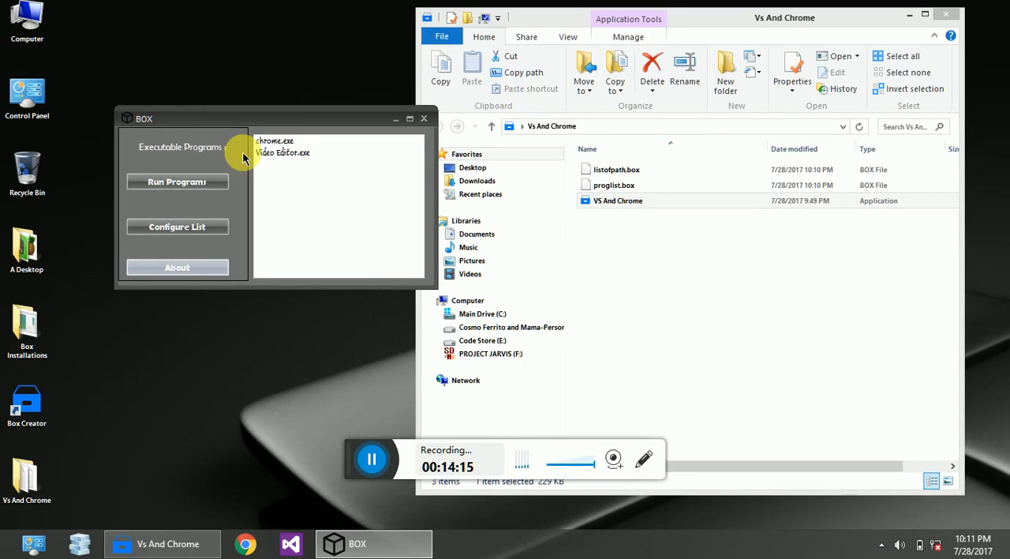
left_click(219, 184)
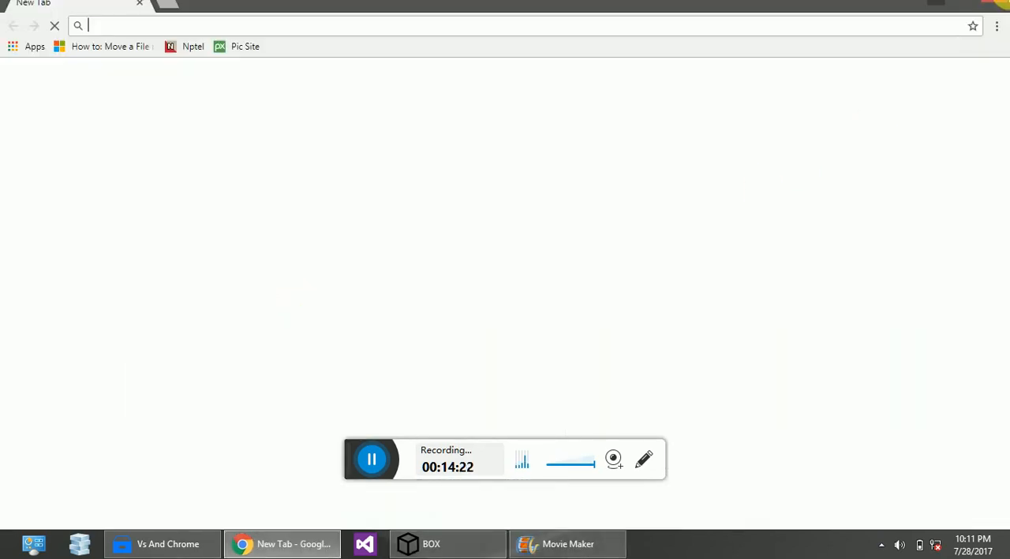
left_click(999, 3)
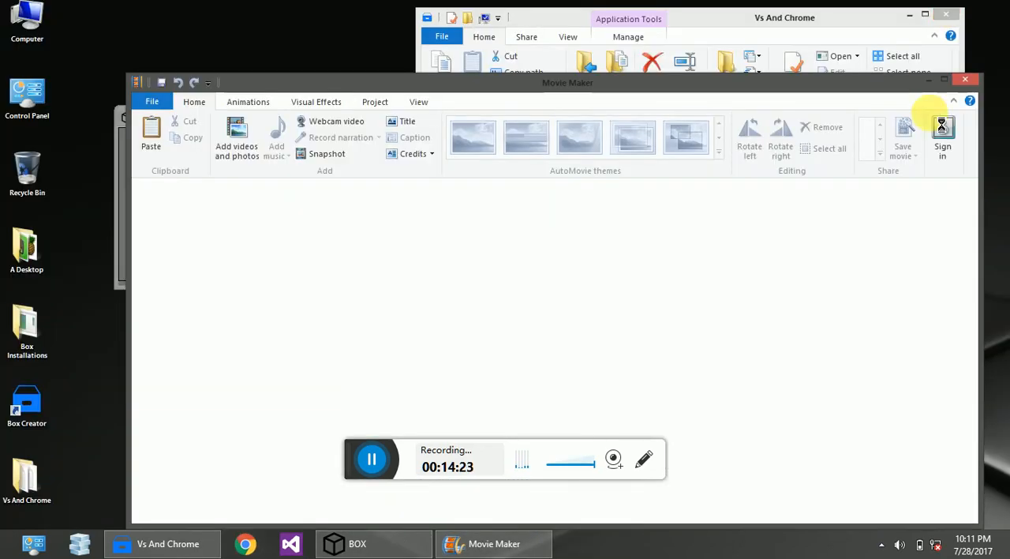
left_click(966, 80)
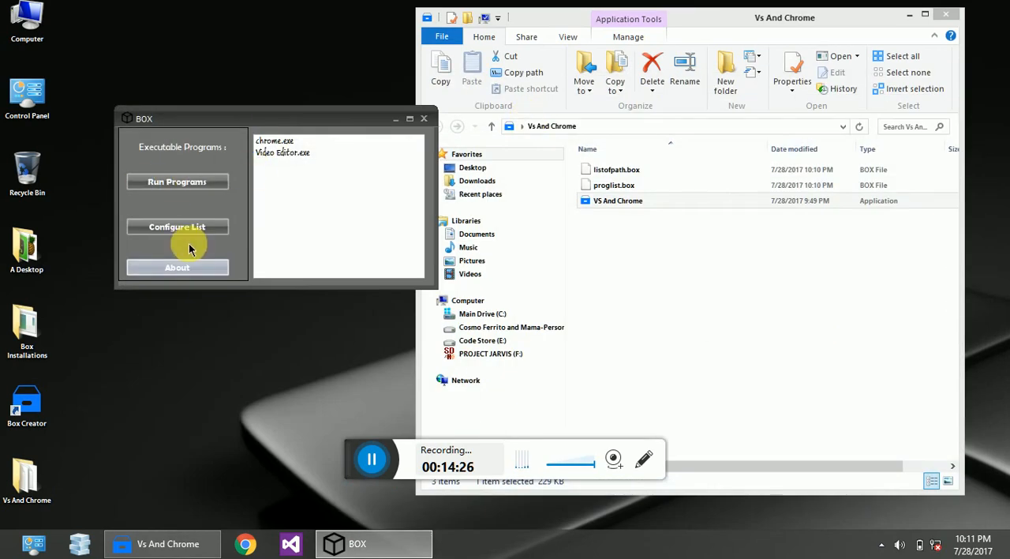
Delete the Video Editor.exe entry in the program list configuration, and close both Configure and BOX.
left_click(221, 226)
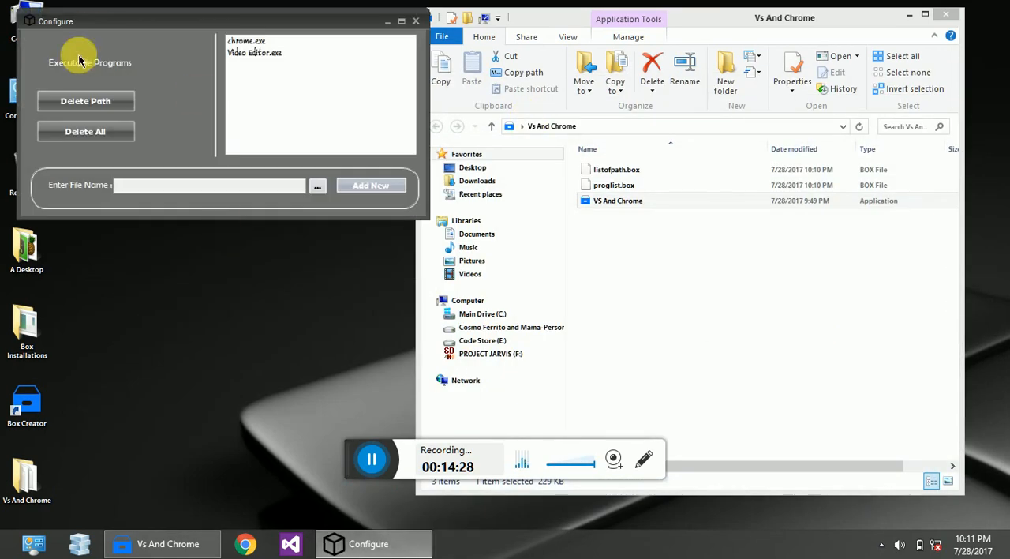
left_click(244, 42)
left_click(253, 52)
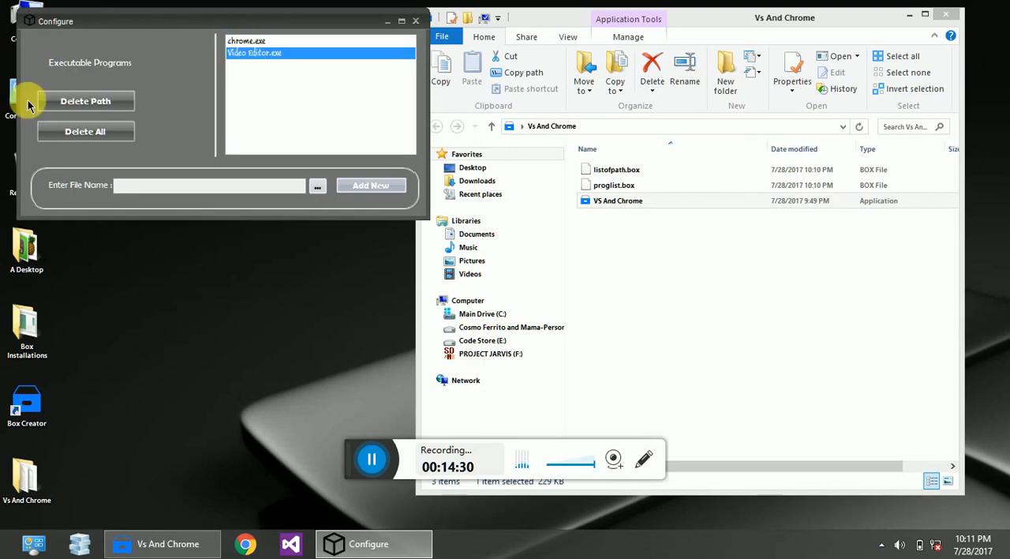
left_click(86, 101)
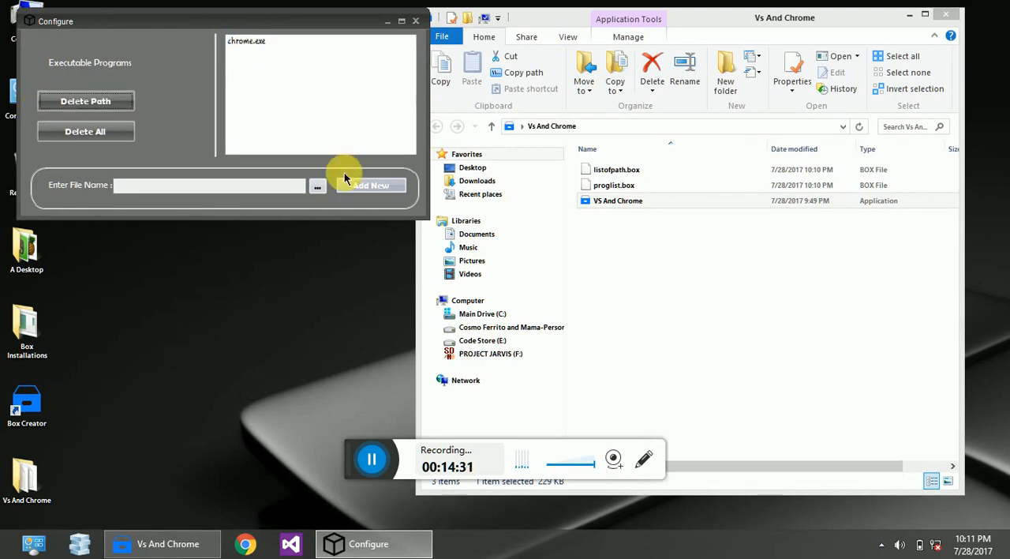
left_click(416, 21)
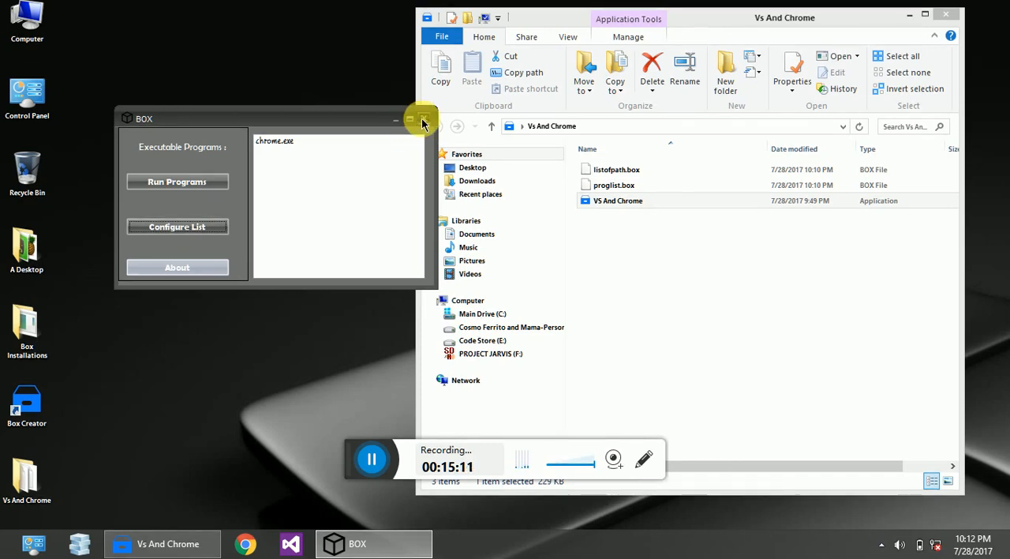
left_click(422, 123)
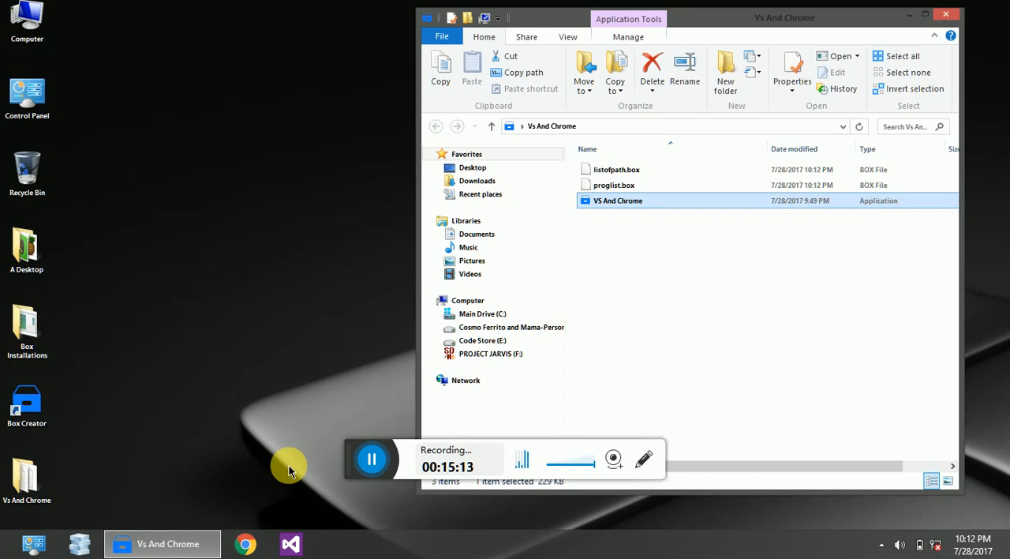